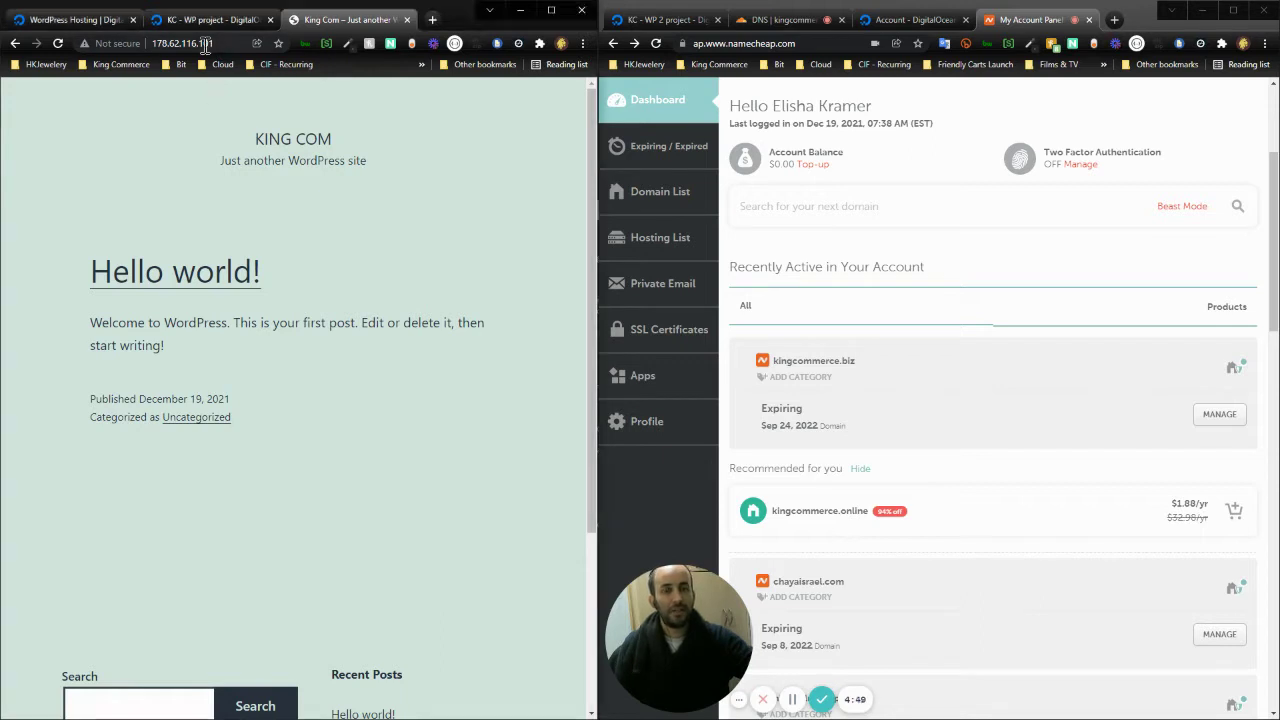
Reload the WordPress site by its IP, then open the kingcommerce.biz domain details in Namecheap
{"action": "left_click", "coordinate": [205, 44]}
{"action": "key", "text": "Return"}
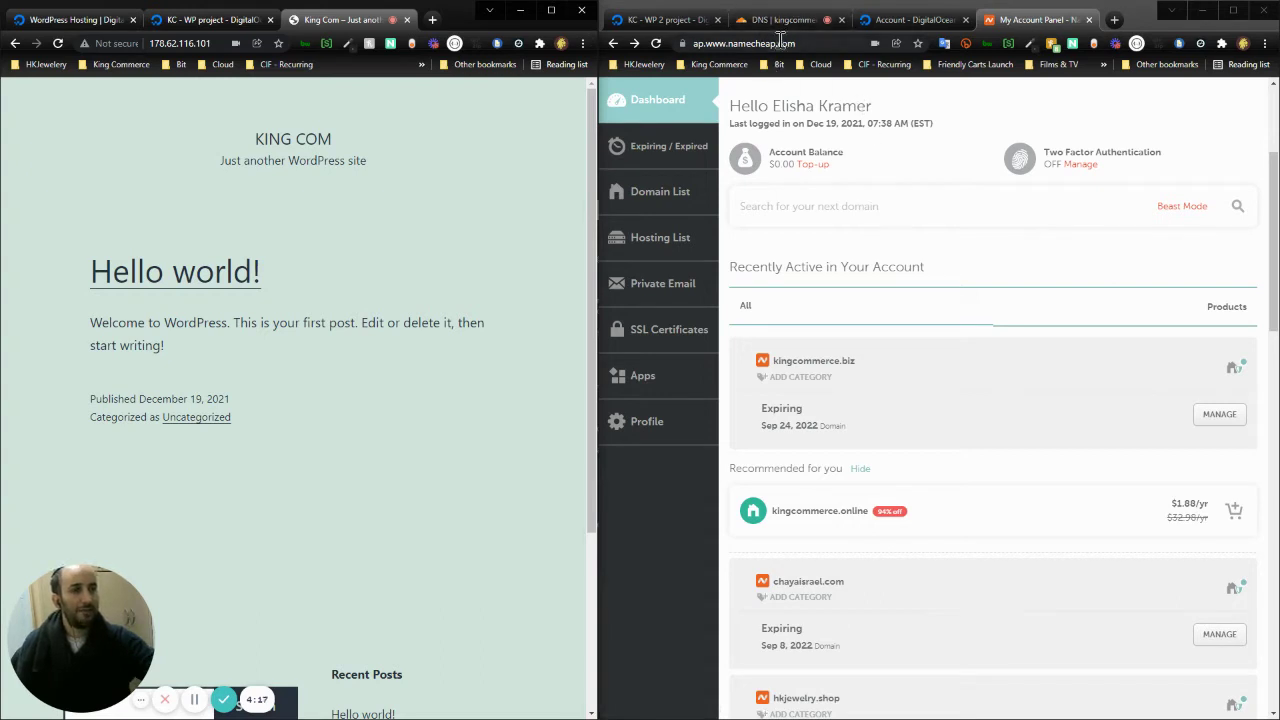
{"action": "scroll", "coordinate": [850, 192], "scroll_direction": "down", "scroll_amount": 1}
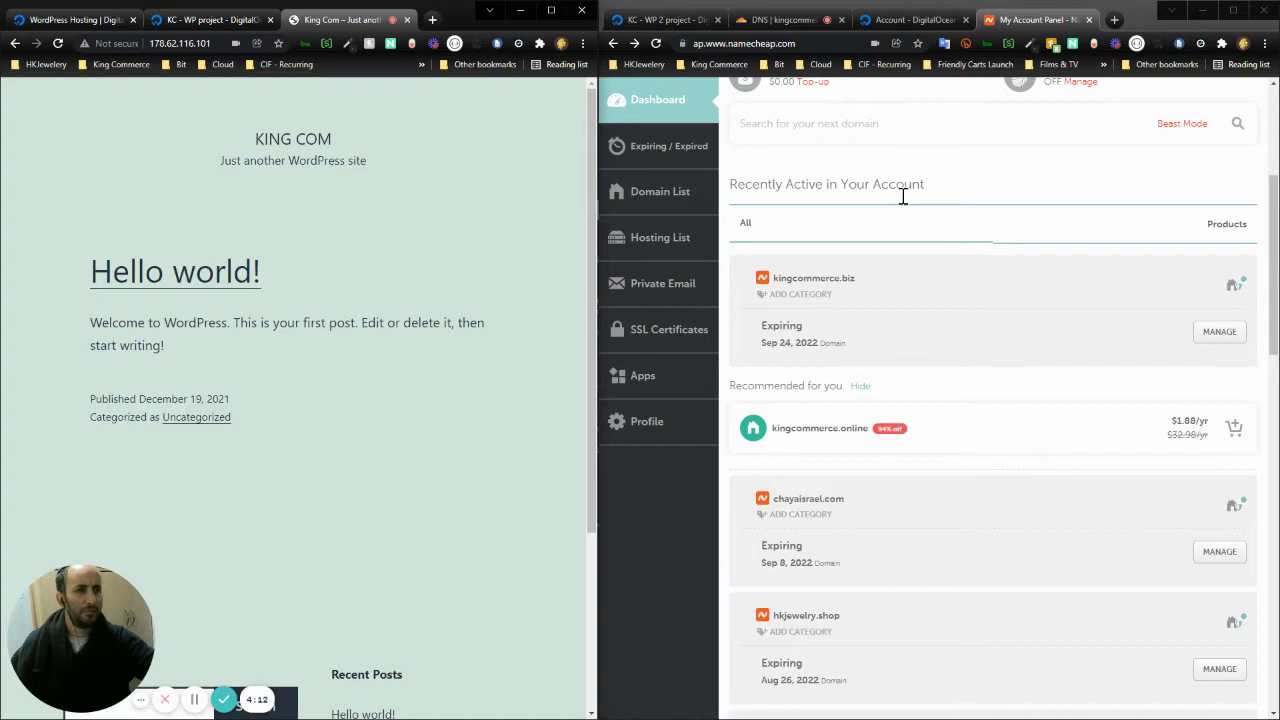
{"action": "left_click", "coordinate": [1219, 331]}
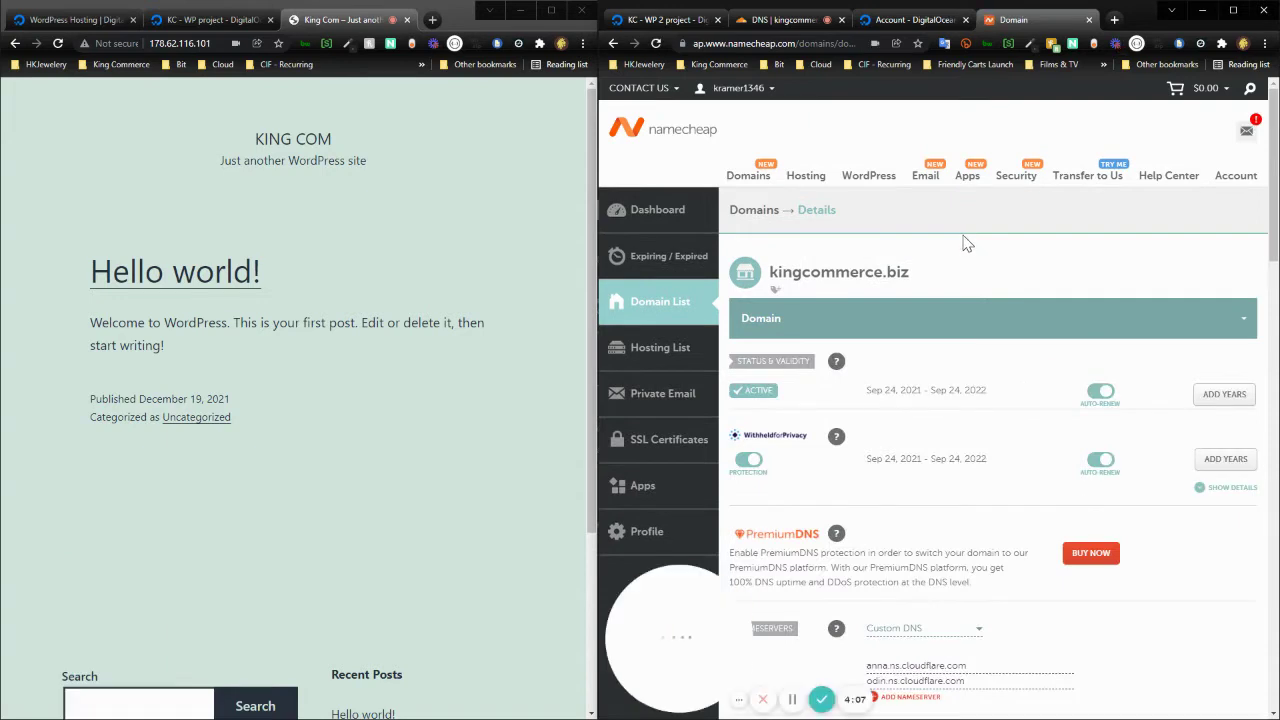
Review the custom nameservers anna.ns.cloudflare.com and odin.ns.cloudflare.com, then highlight the domain name
{"action": "scroll", "coordinate": [966, 246], "scroll_direction": "down", "scroll_amount": 3}
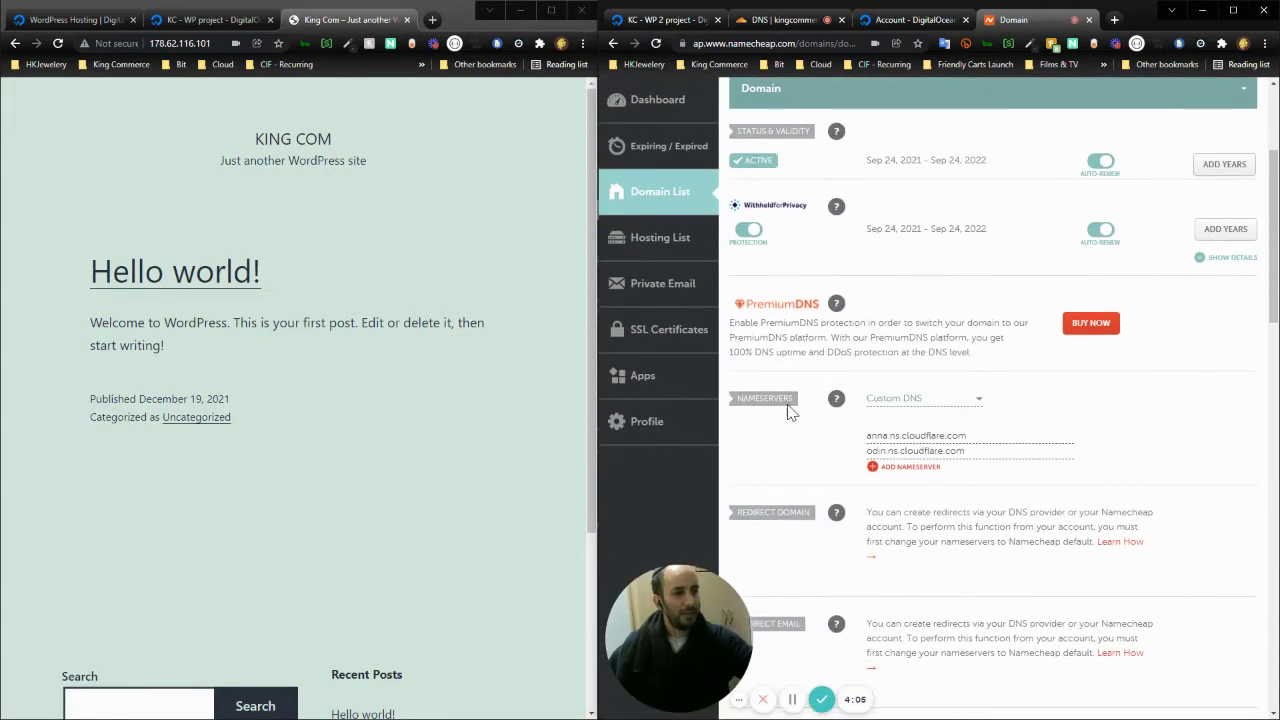
{"action": "left_click", "coordinate": [927, 400]}
{"action": "left_click", "coordinate": [965, 405]}
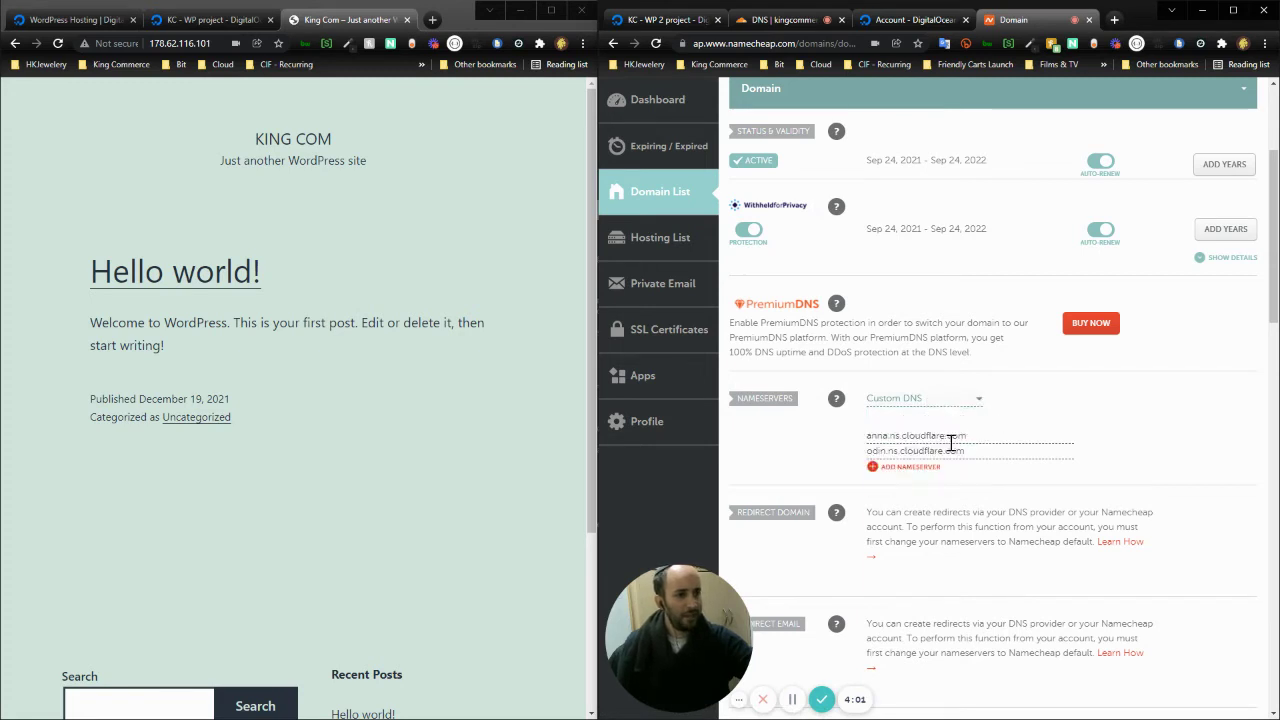
{"action": "left_click_drag", "start_coordinate": [970, 437], "coordinate": [862, 437]}
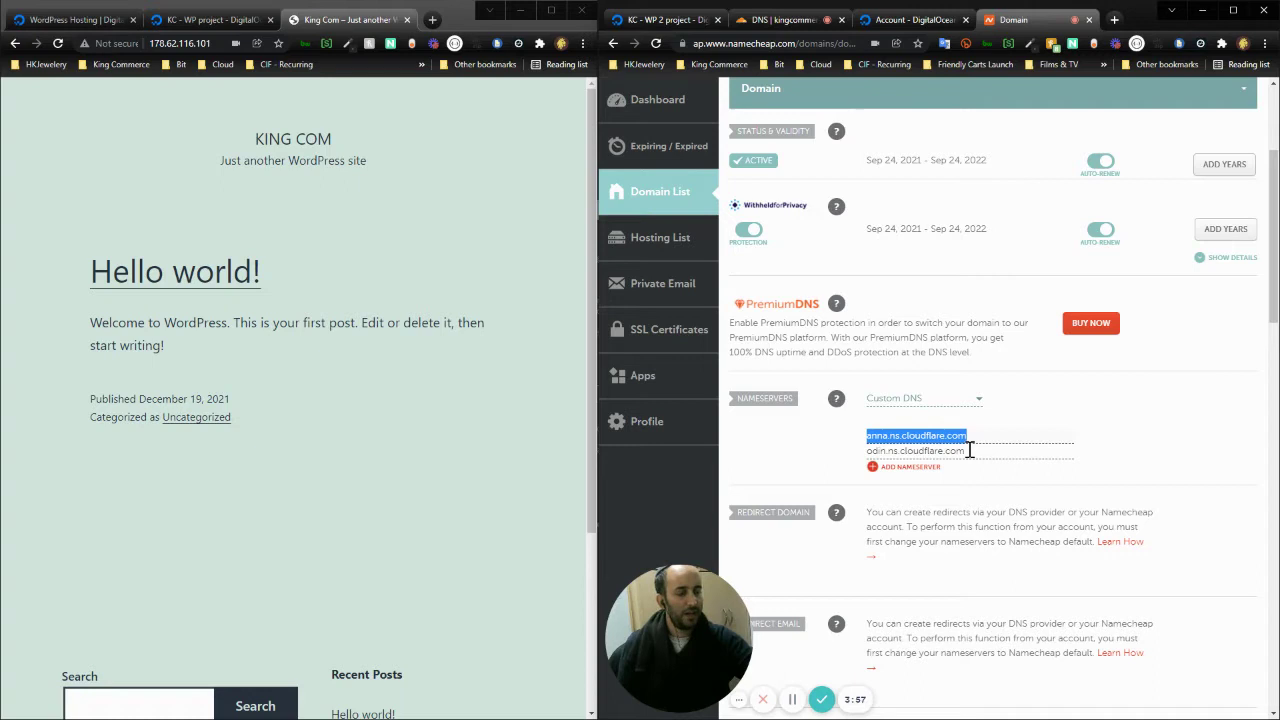
{"action": "left_click_drag", "start_coordinate": [969, 450], "coordinate": [826, 428]}
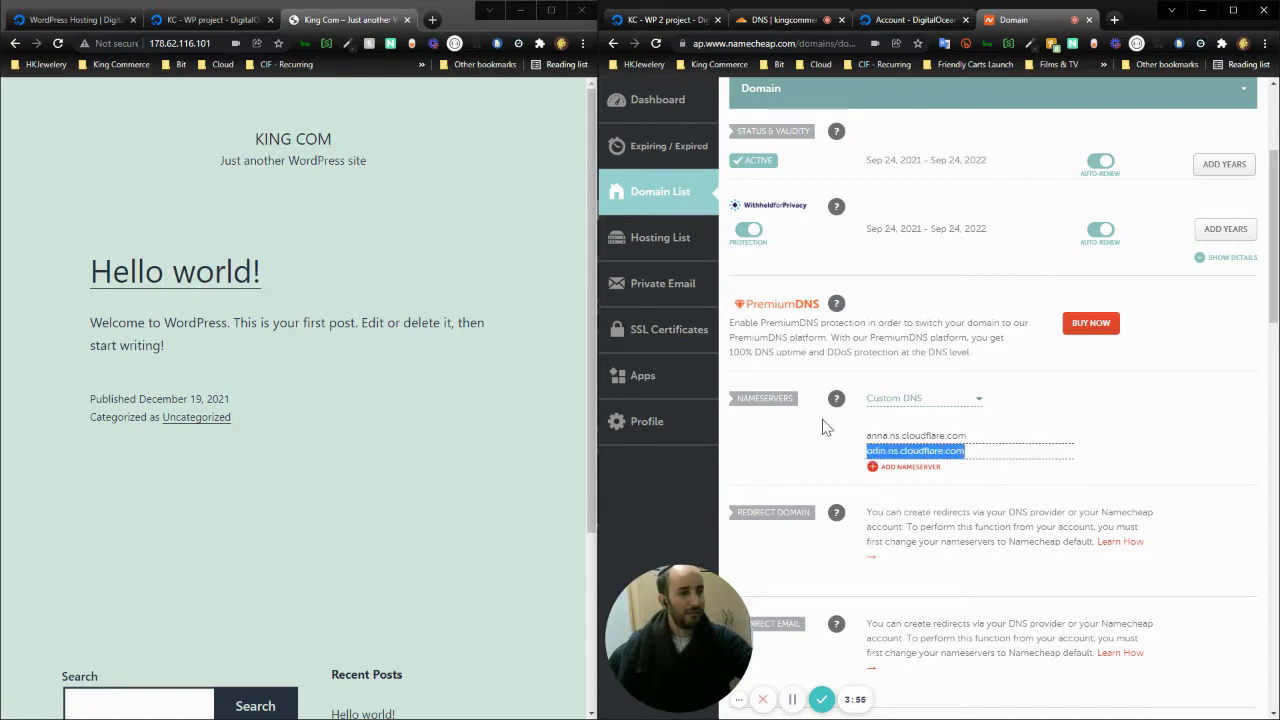
{"action": "left_click", "coordinate": [826, 449]}
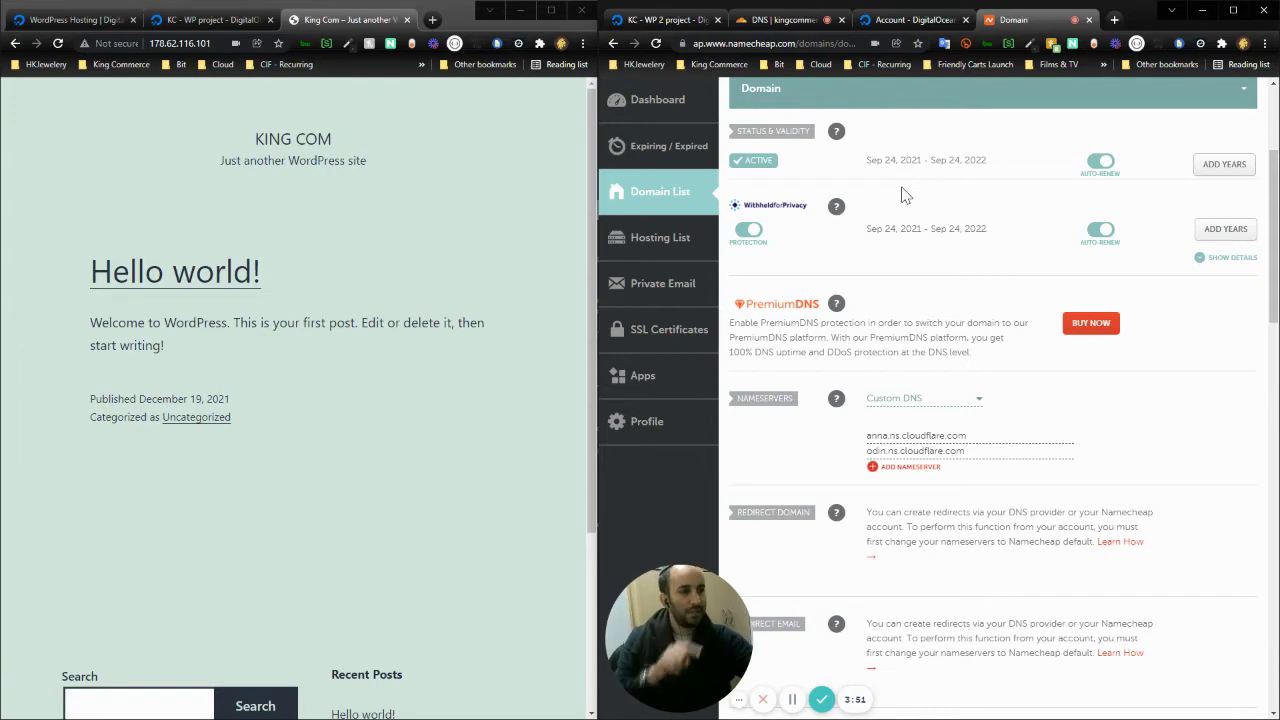
{"action": "scroll", "coordinate": [912, 215], "scroll_direction": "up", "scroll_amount": 3}
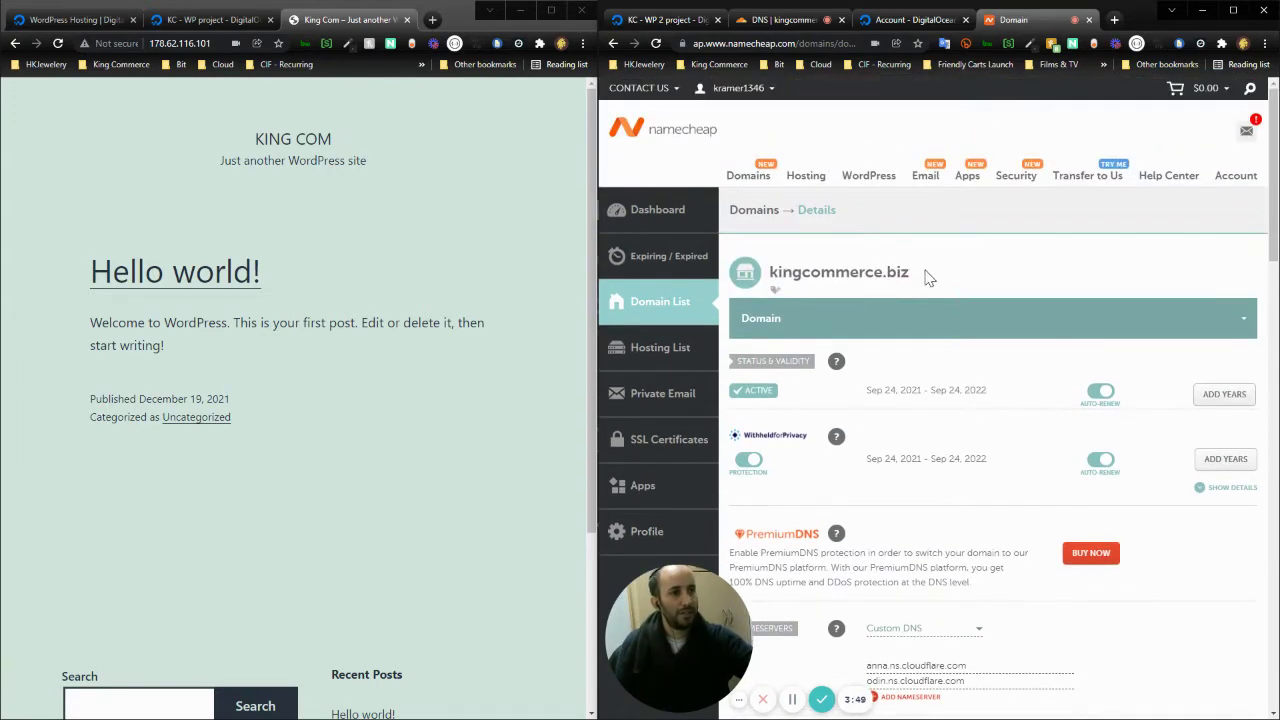
{"action": "left_click_drag", "start_coordinate": [928, 278], "coordinate": [763, 276]}
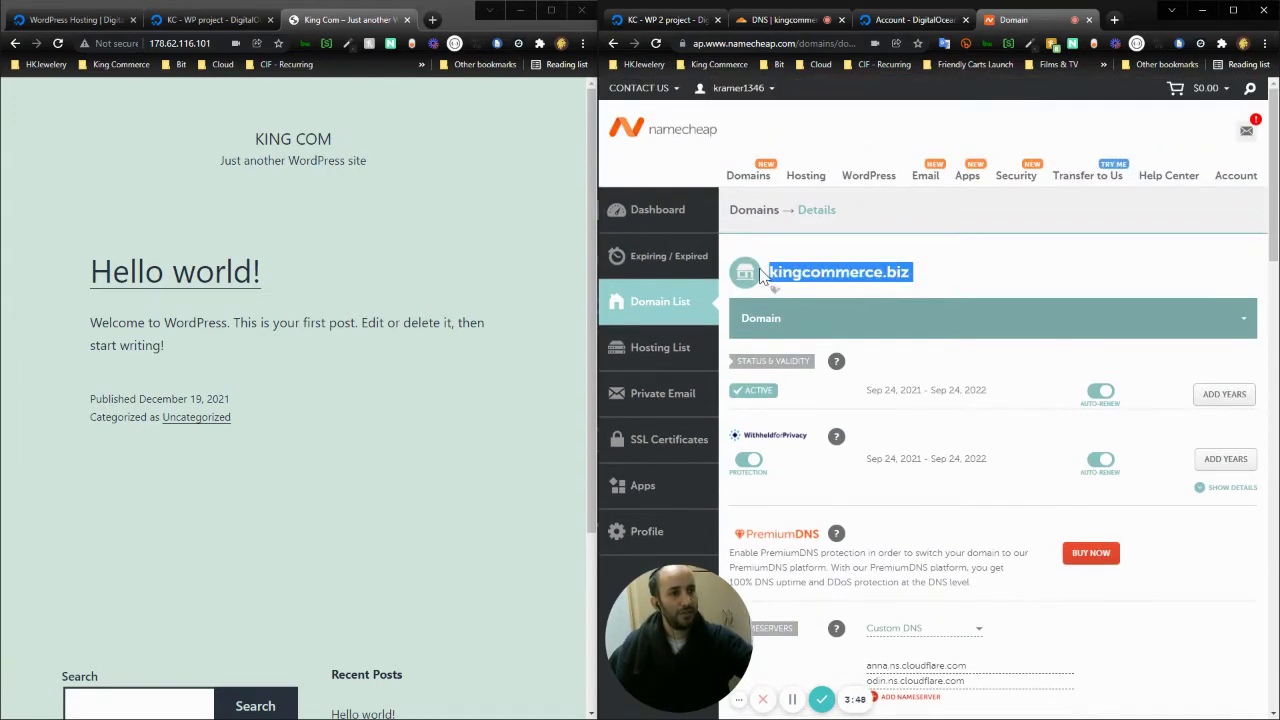
Change the kingcommerce.biz A record IPv4 from 165.22.113.212 to 178.62.116.101 and save it
{"action": "left_click", "coordinate": [788, 22]}
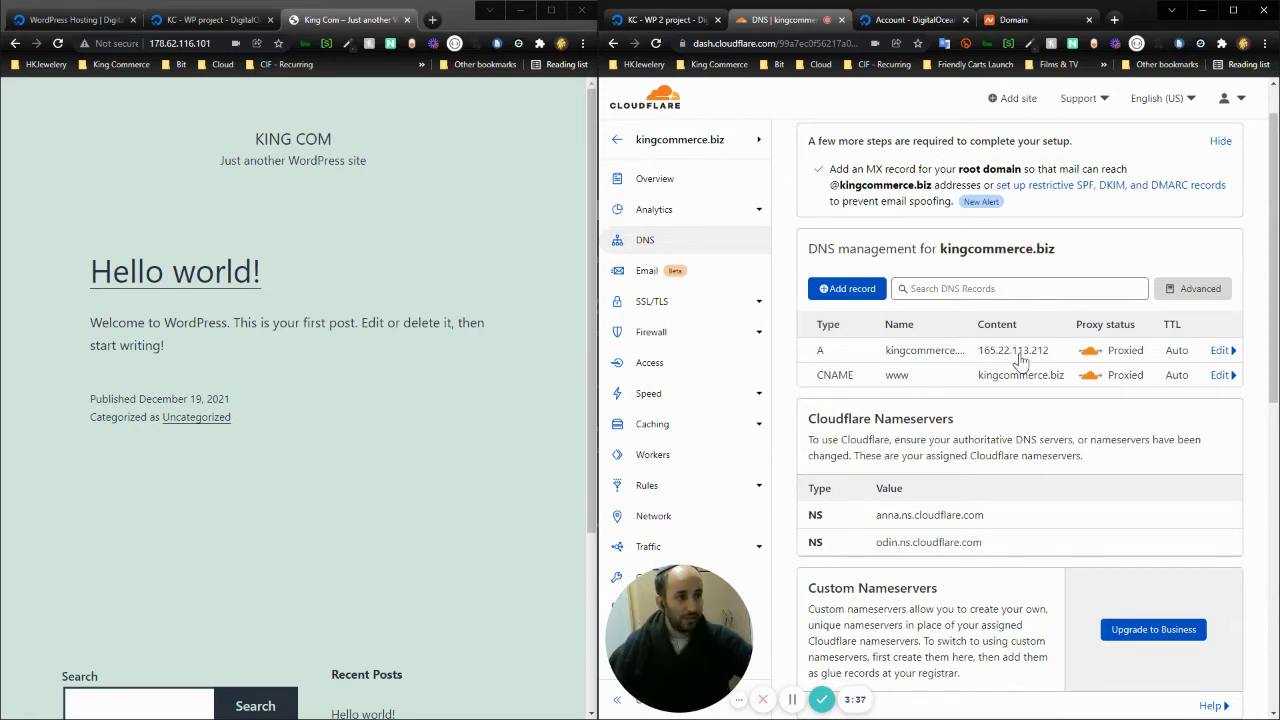
{"action": "left_click", "coordinate": [255, 19]}
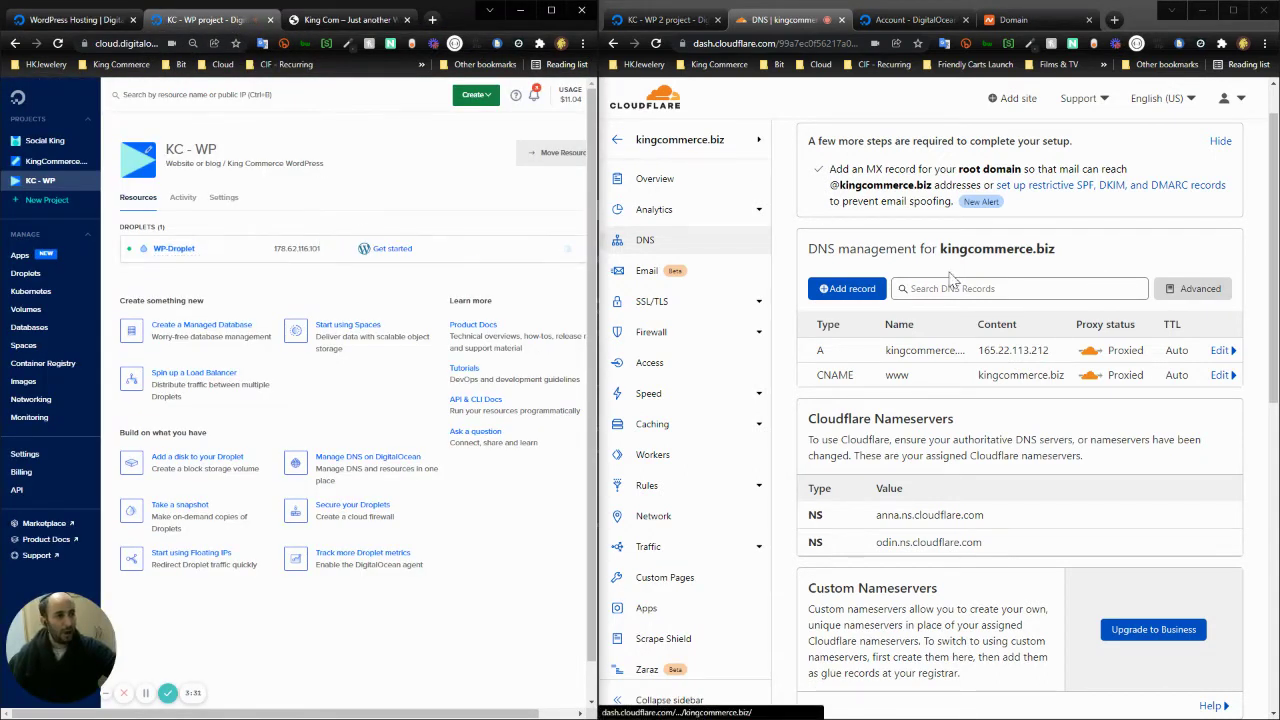
{"action": "left_click", "coordinate": [1220, 355]}
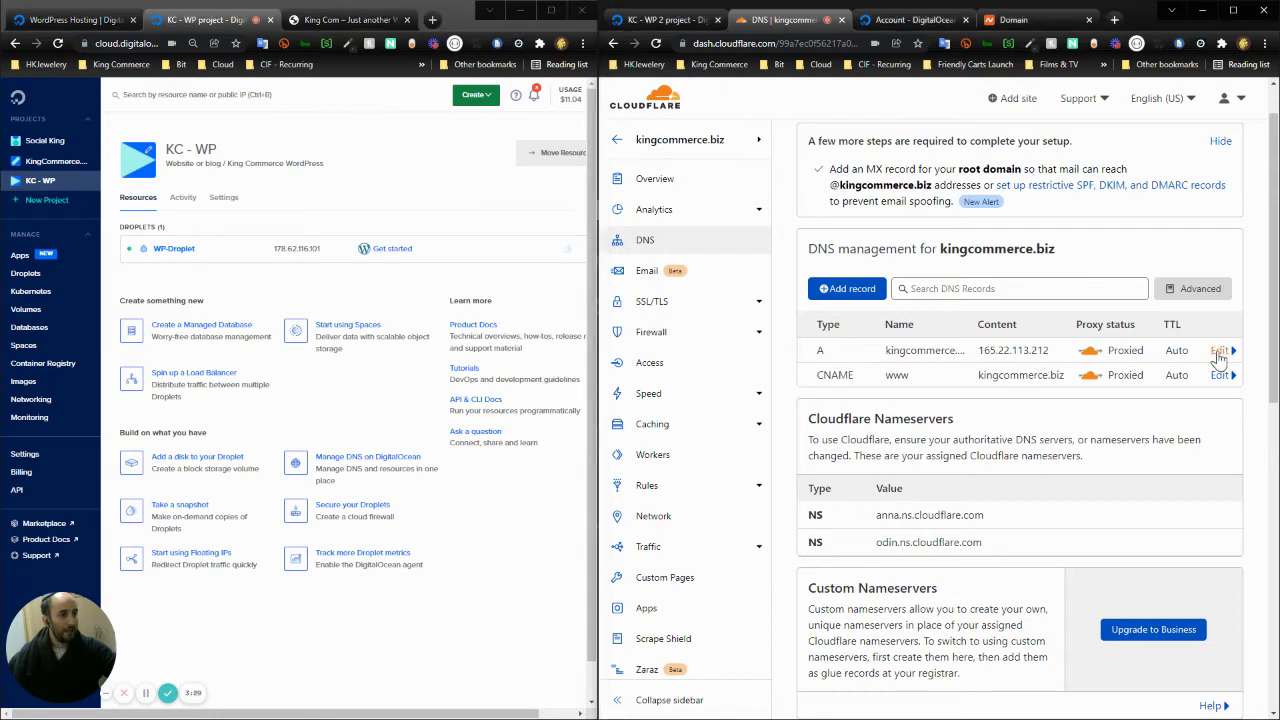
{"action": "left_click", "coordinate": [1220, 351]}
{"action": "double_click", "coordinate": [1012, 399]}
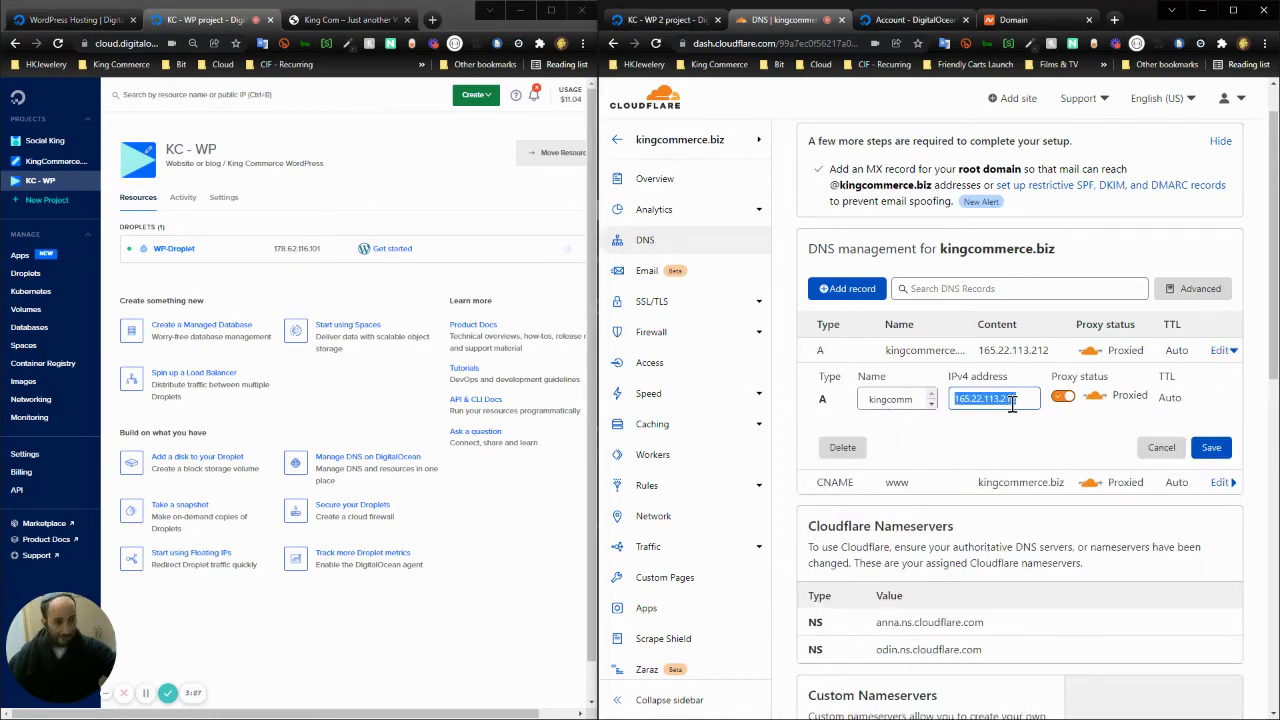
{"action": "type", "text": "178.62.116.101"}
{"action": "left_click", "coordinate": [1210, 448]}
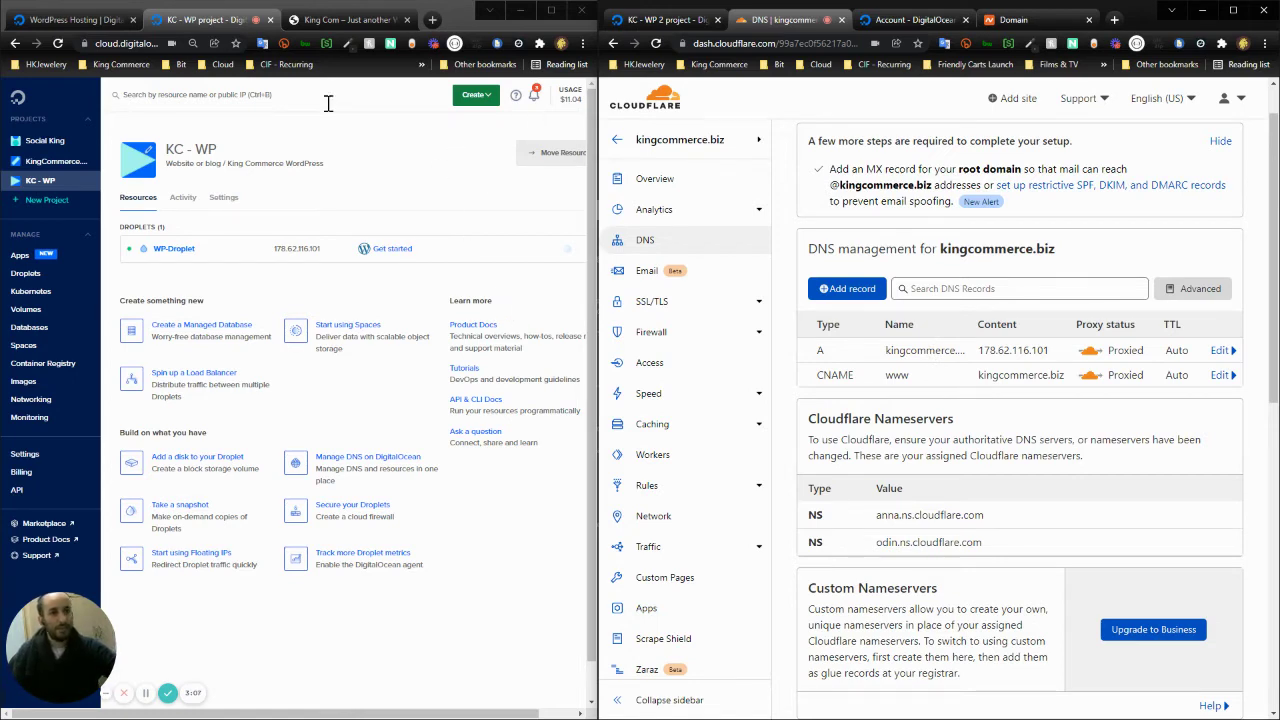
Load kingcommerce.biz in a new browser tab
{"action": "left_click", "coordinate": [349, 21]}
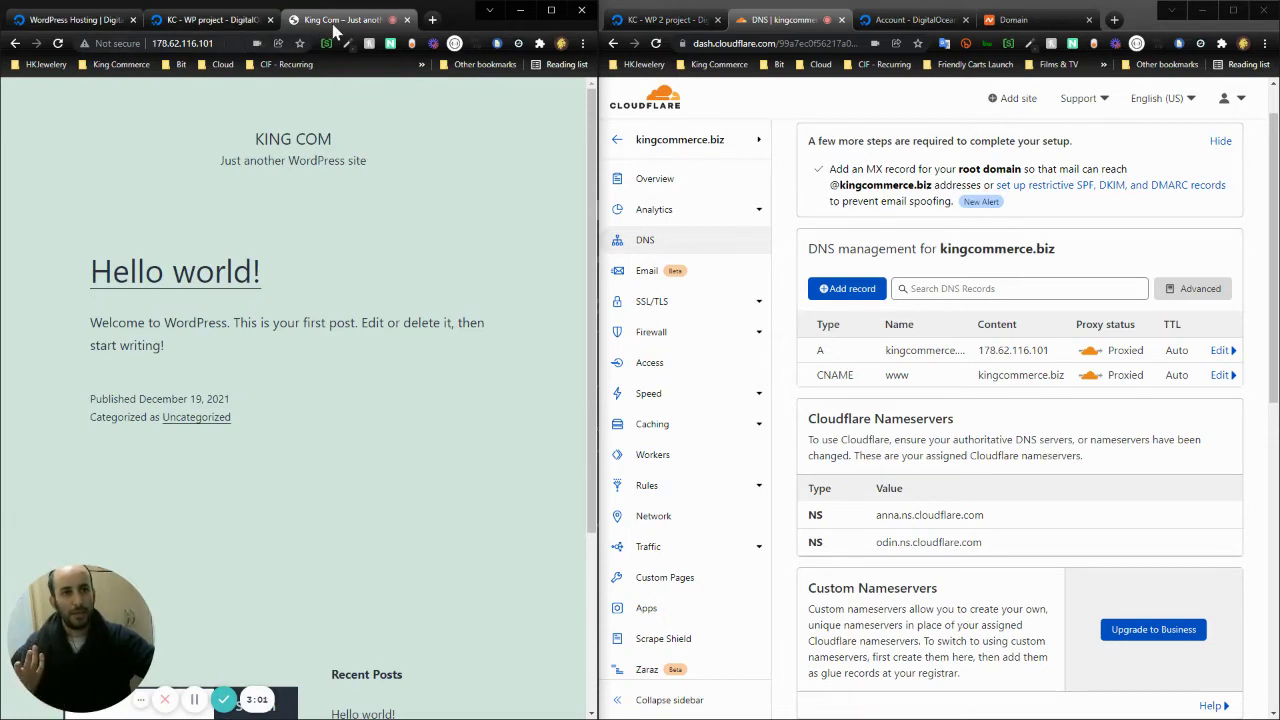
{"action": "left_click", "coordinate": [432, 20]}
{"action": "type", "text": "kingcommerce.biz"}
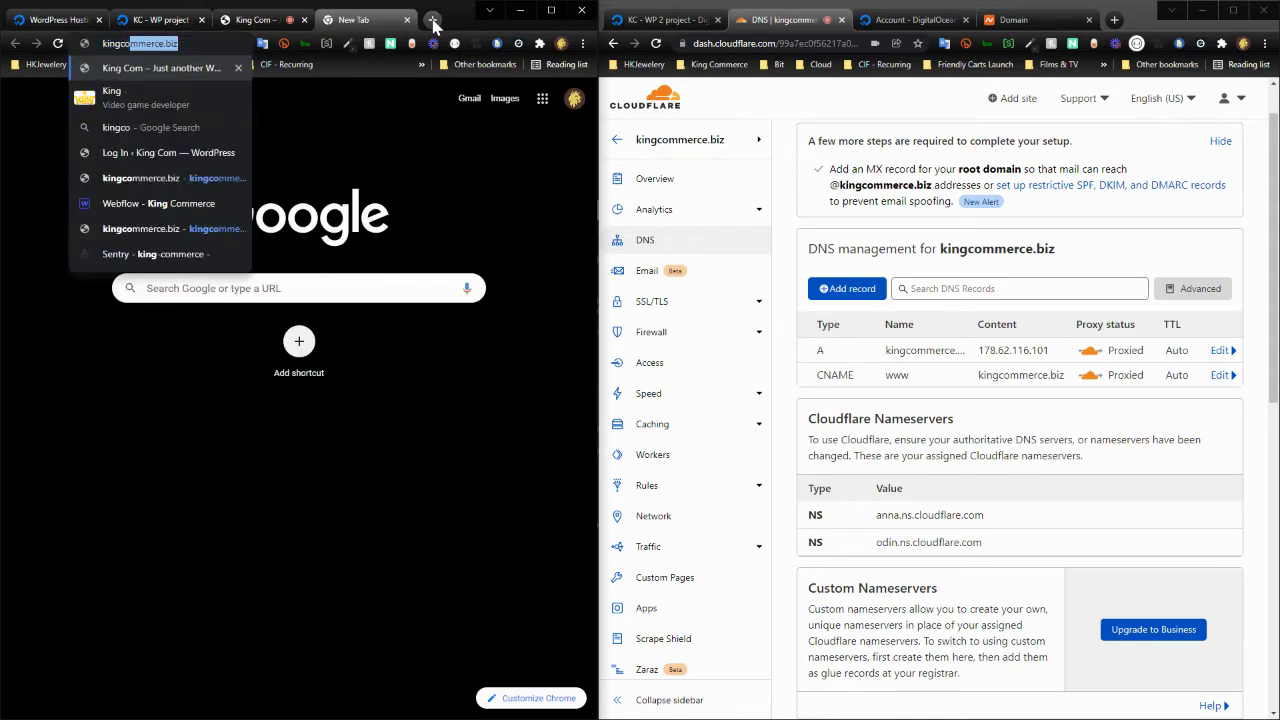
{"action": "key", "text": "Return"}
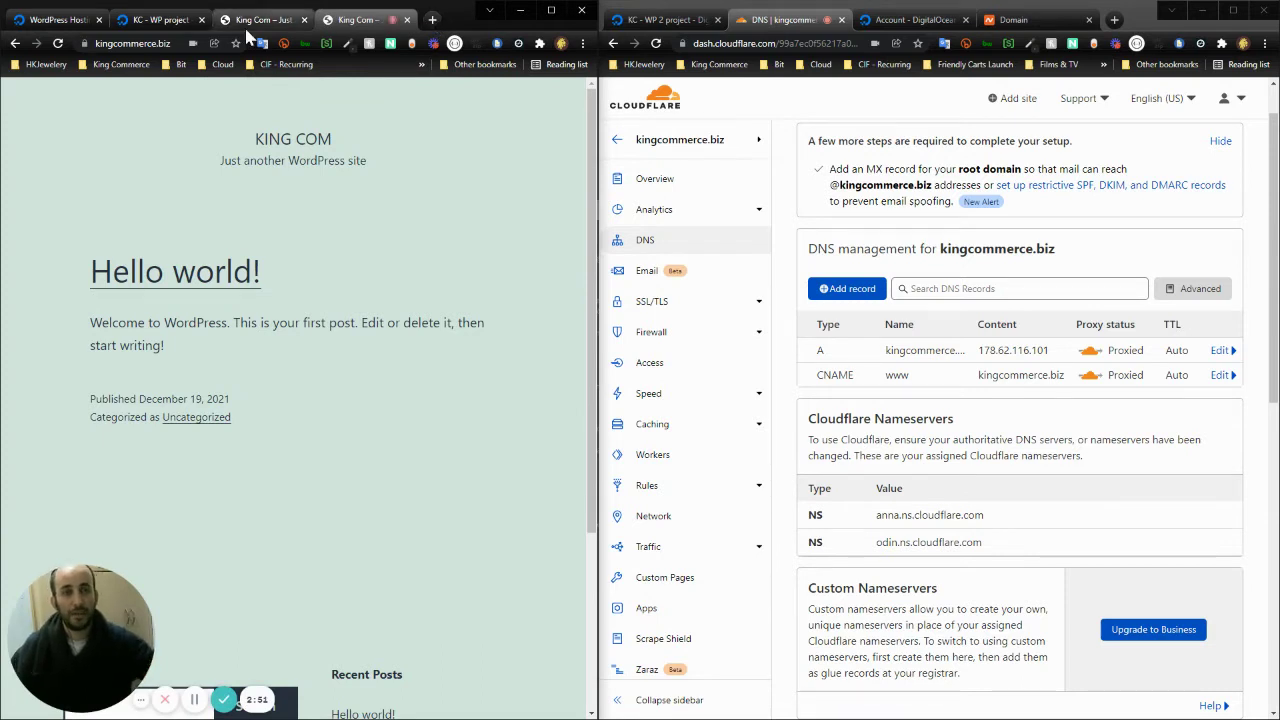
Append /wp-admin to the IP address URL in the original site tab
{"action": "left_click", "coordinate": [250, 20]}
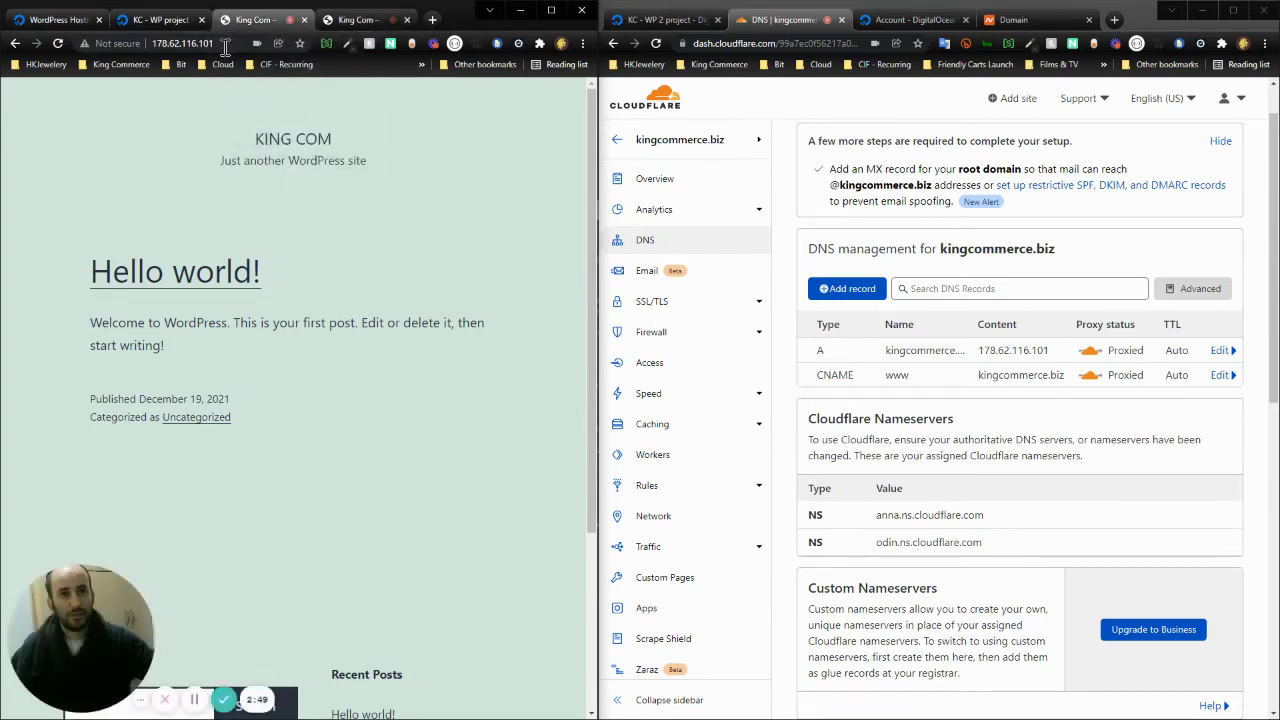
{"action": "left_click", "coordinate": [226, 45]}
{"action": "left_click", "coordinate": [226, 45]}
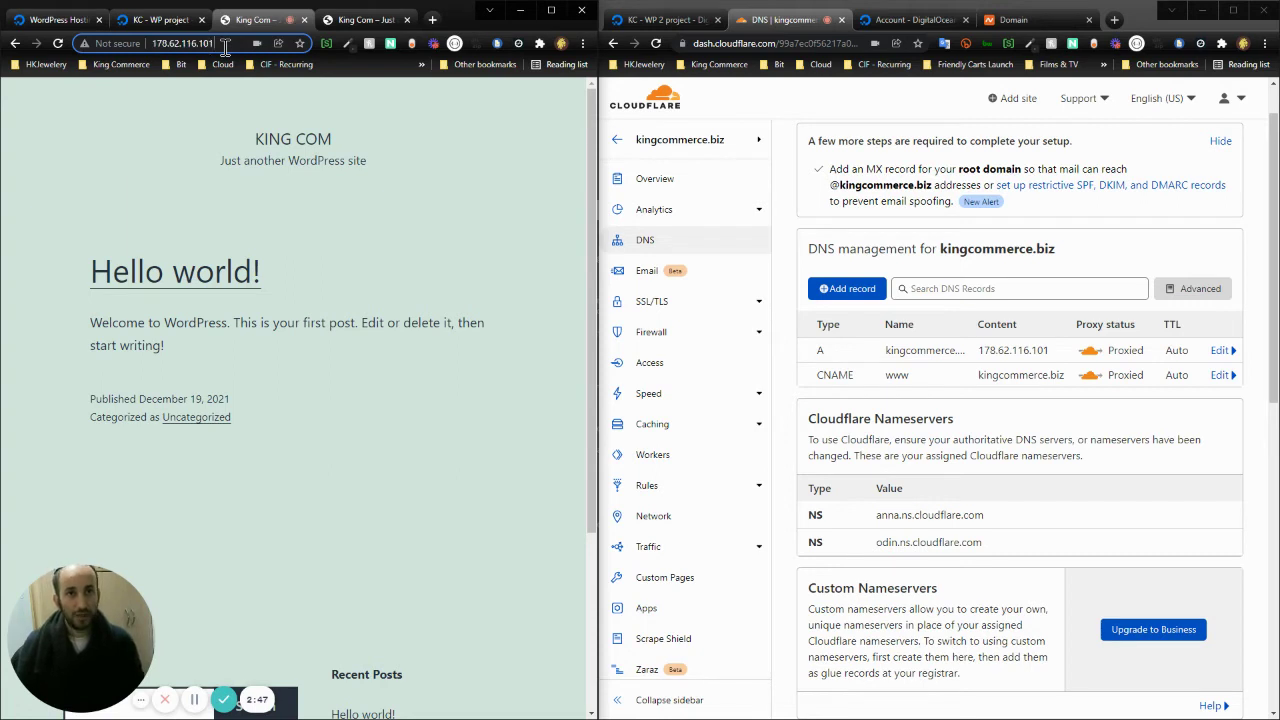
{"action": "type", "text": "/wp-admi"}
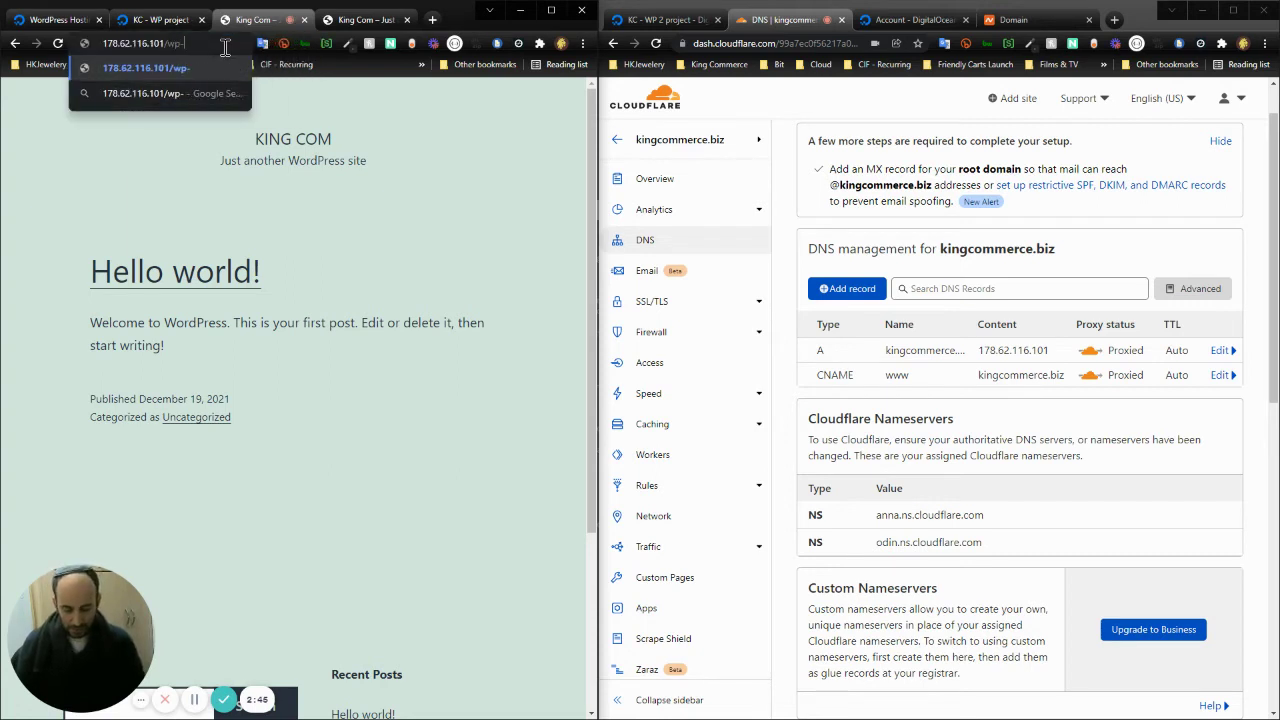
{"action": "type", "text": "n"}
Log in to wp-admin at kingcommerce.biz using the saved username and account password, with Remember Me ticked
{"action": "key", "text": "Return"}
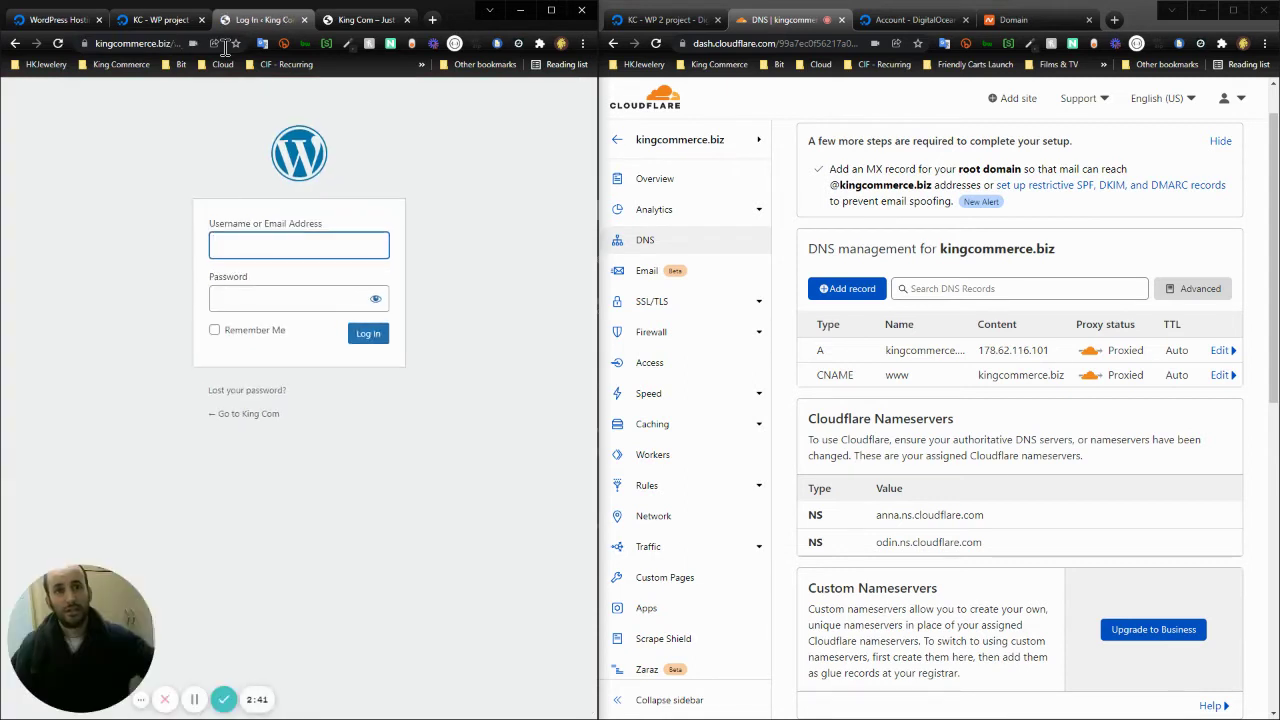
{"action": "left_click", "coordinate": [157, 43]}
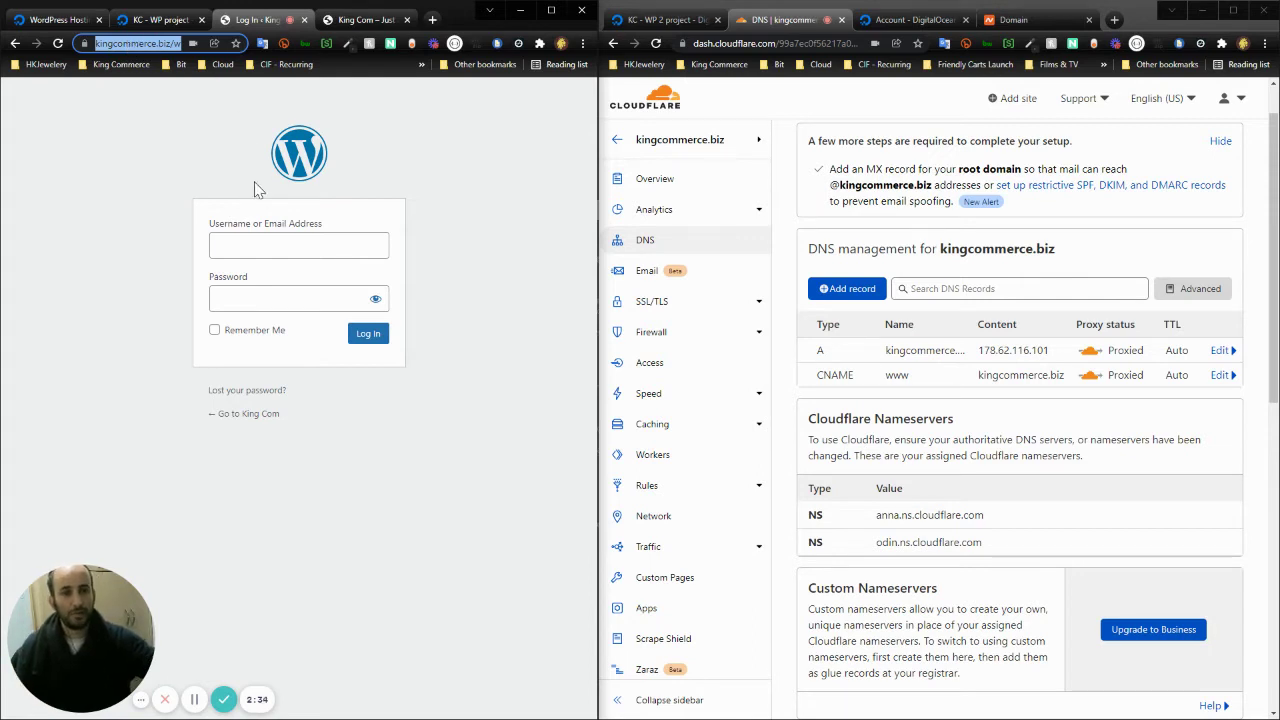
{"action": "left_click", "coordinate": [265, 245]}
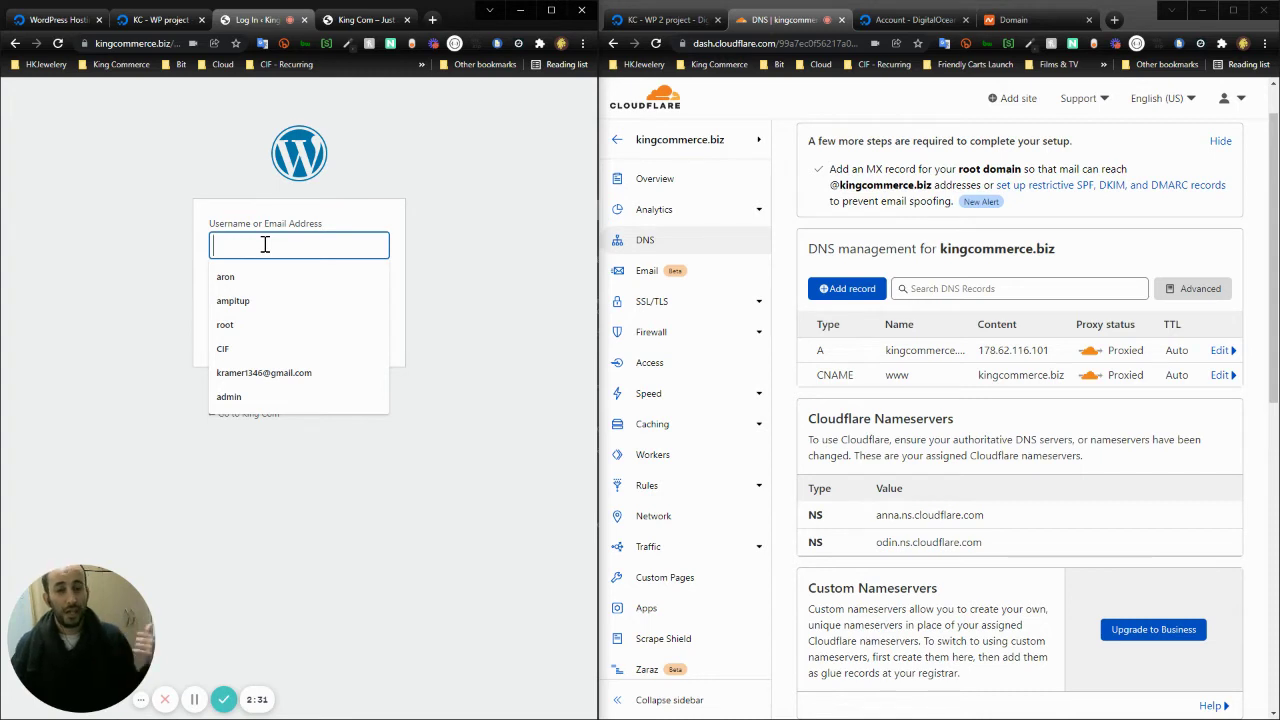
{"action": "type", "text": "k"}
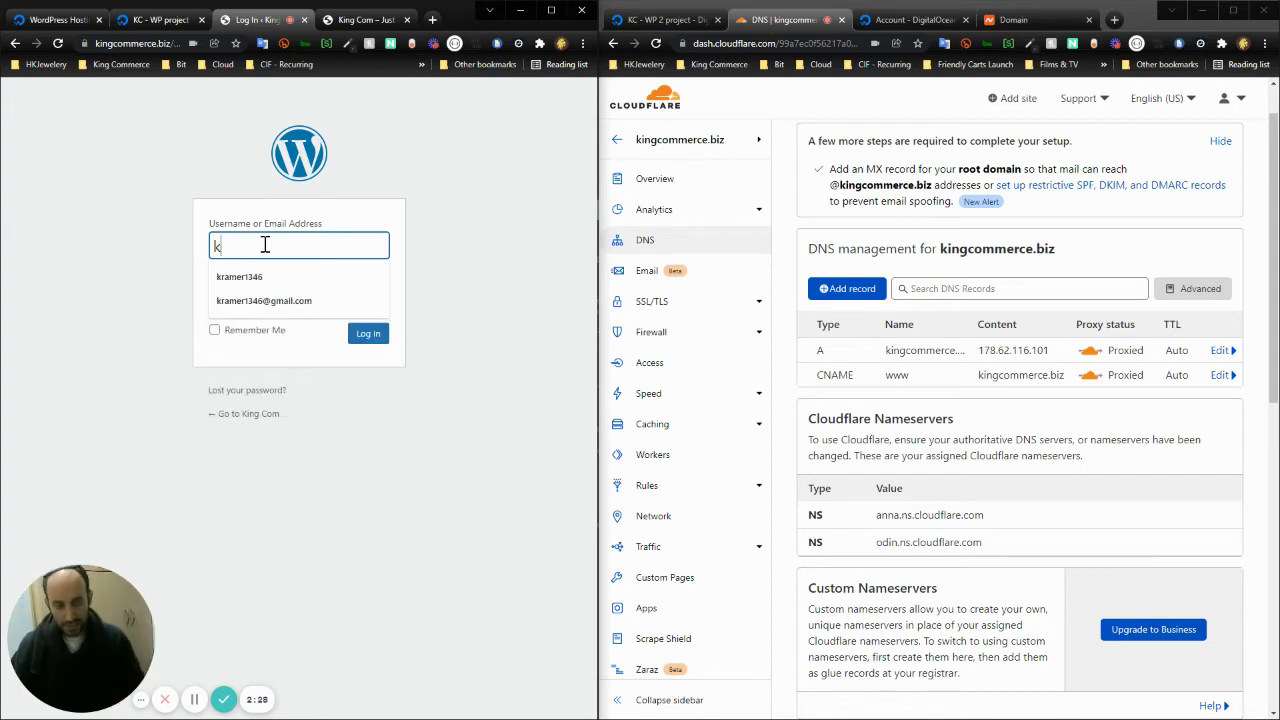
{"action": "key", "text": "Down"}
{"action": "key", "text": "Tab"}
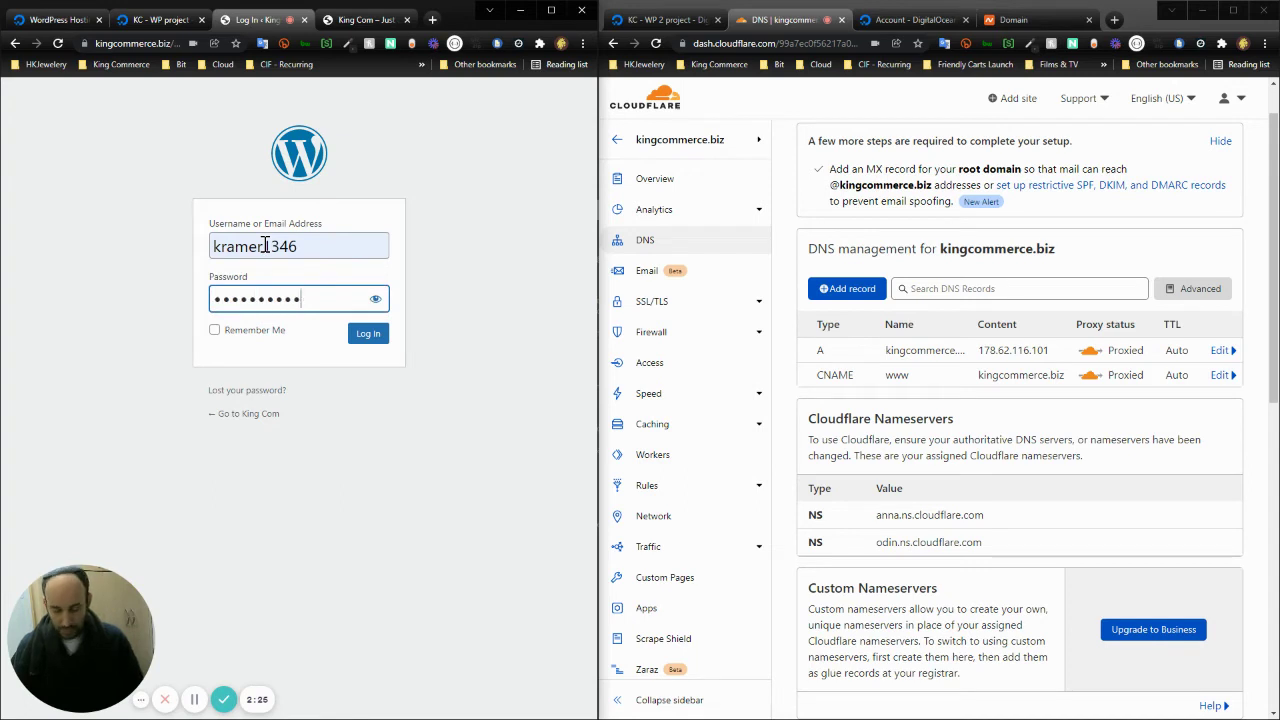
{"action": "type", "text": "*"}
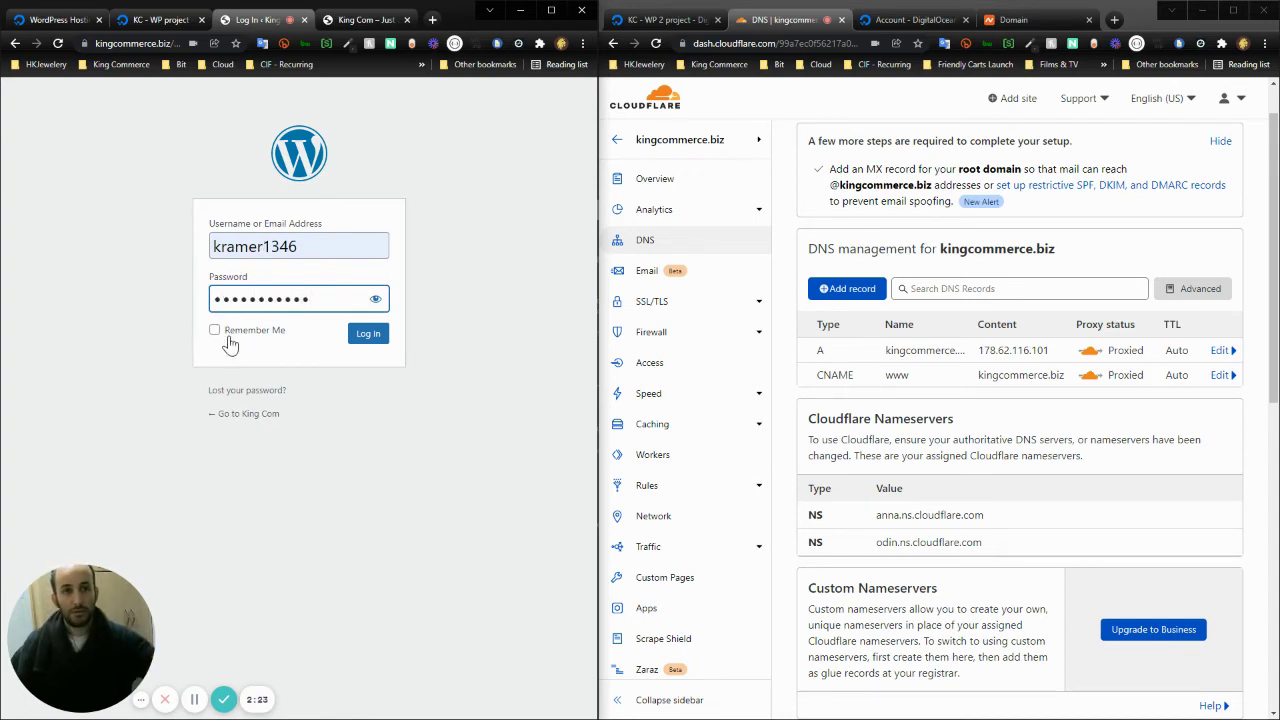
{"action": "left_click", "coordinate": [226, 332]}
{"action": "left_click", "coordinate": [370, 340]}
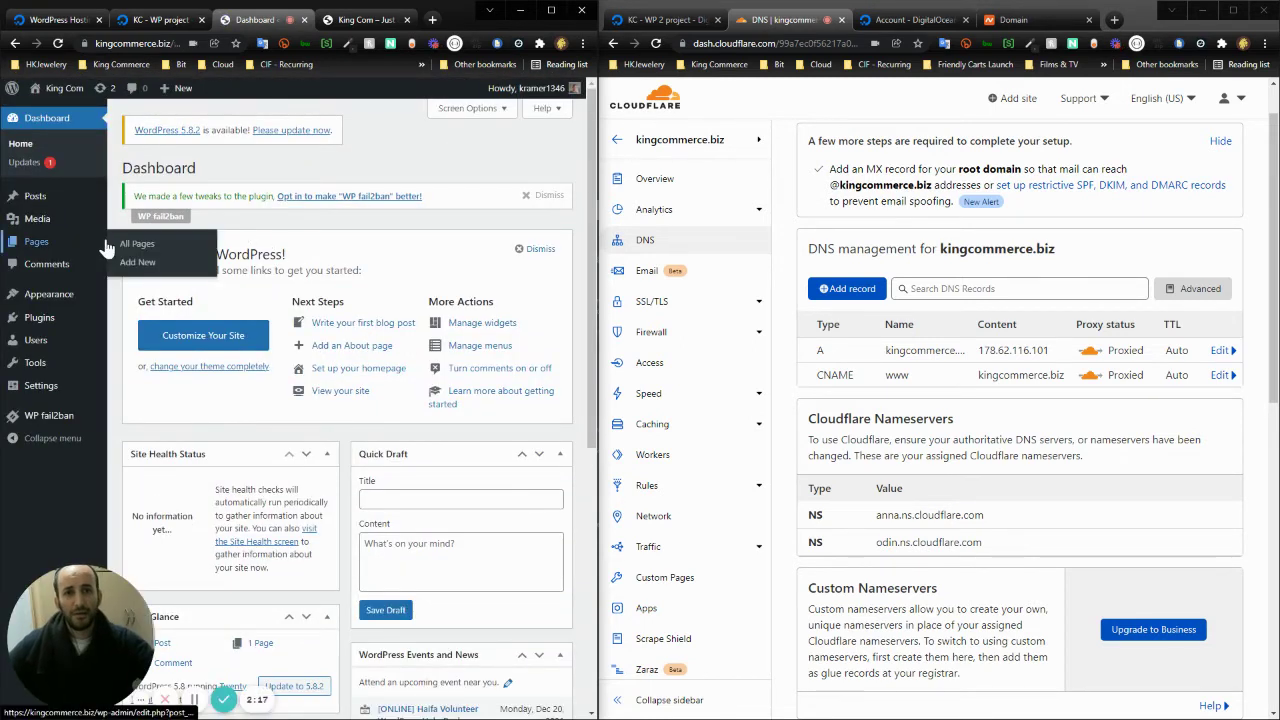
{"action": "left_click", "coordinate": [51, 384]}
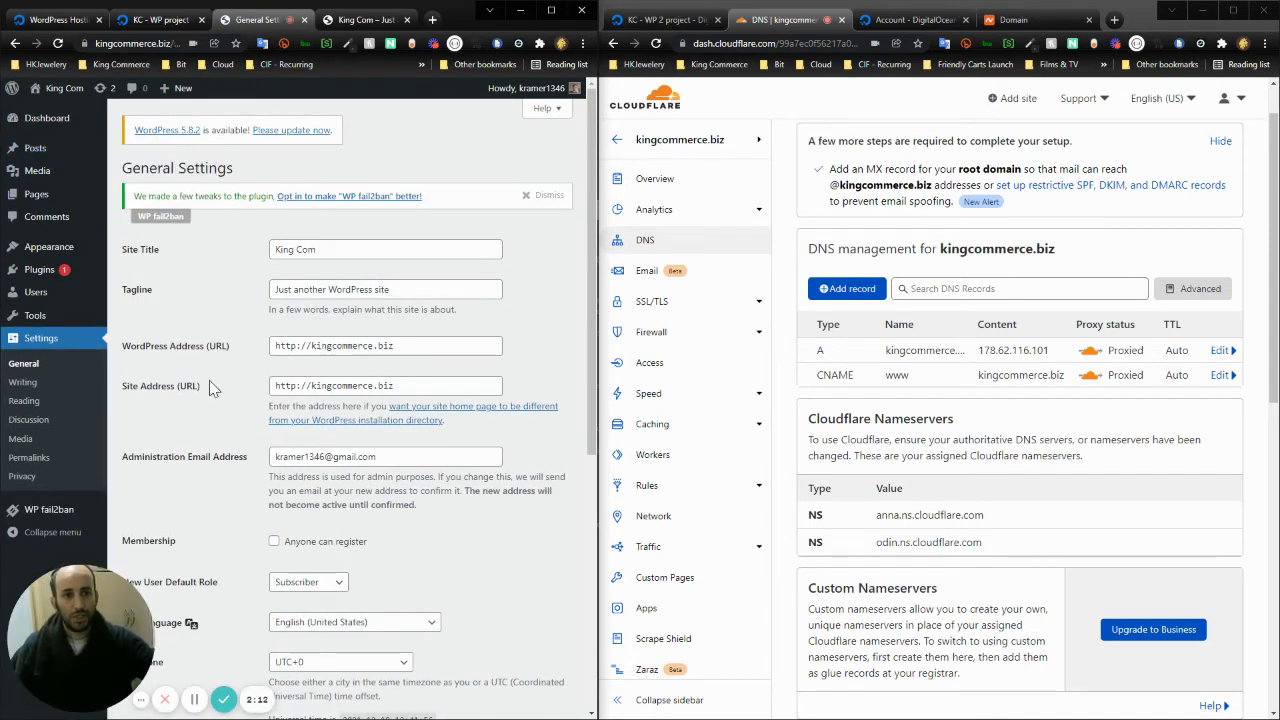
{"action": "left_click", "coordinate": [299, 387]}
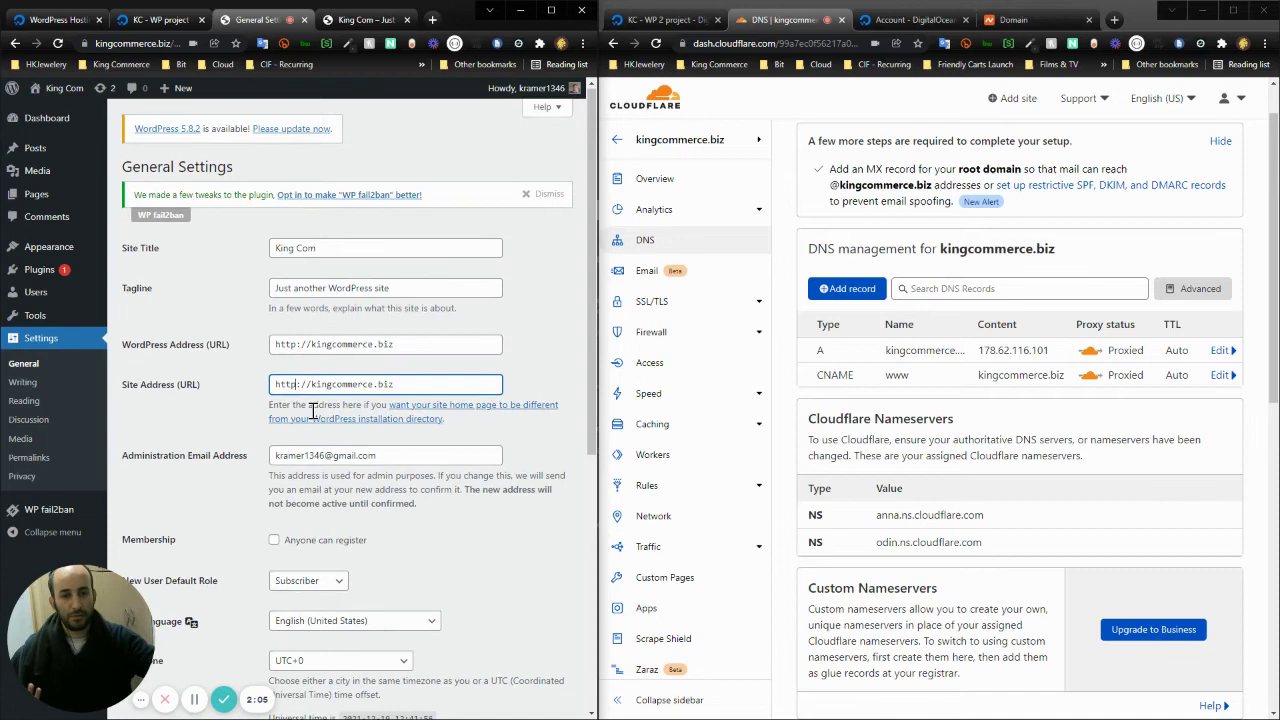
{"action": "scroll", "coordinate": [311, 410], "scroll_direction": "down", "scroll_amount": 4}
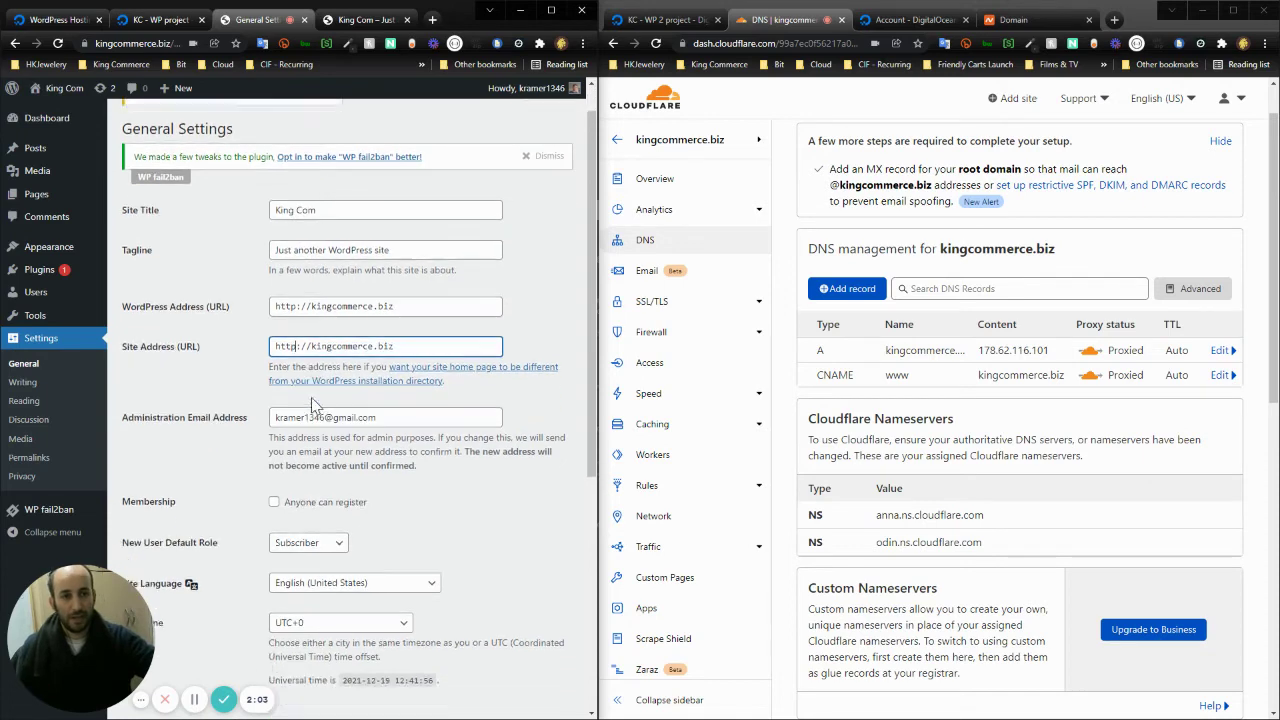
{"action": "scroll", "coordinate": [311, 403], "scroll_direction": "up", "scroll_amount": 4}
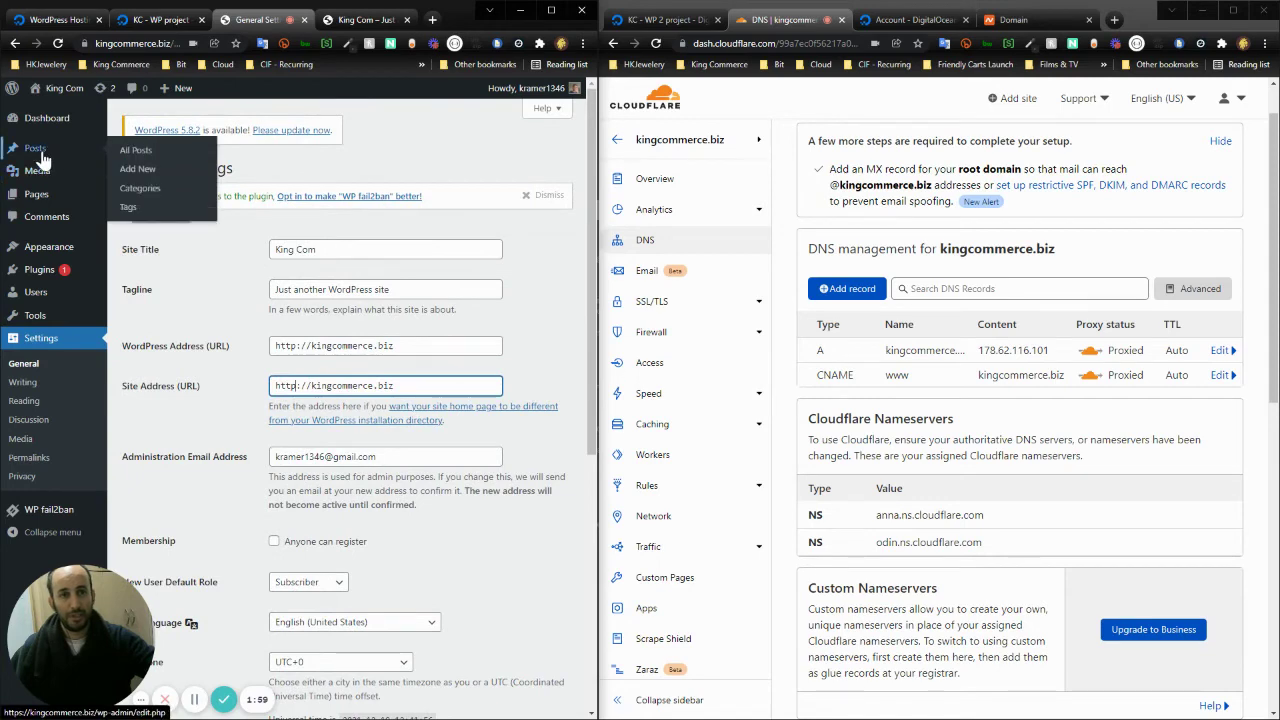
Open the Hello world! post for editing, keeping General Settings in a separate tab
{"action": "left_click", "coordinate": [38, 149]}
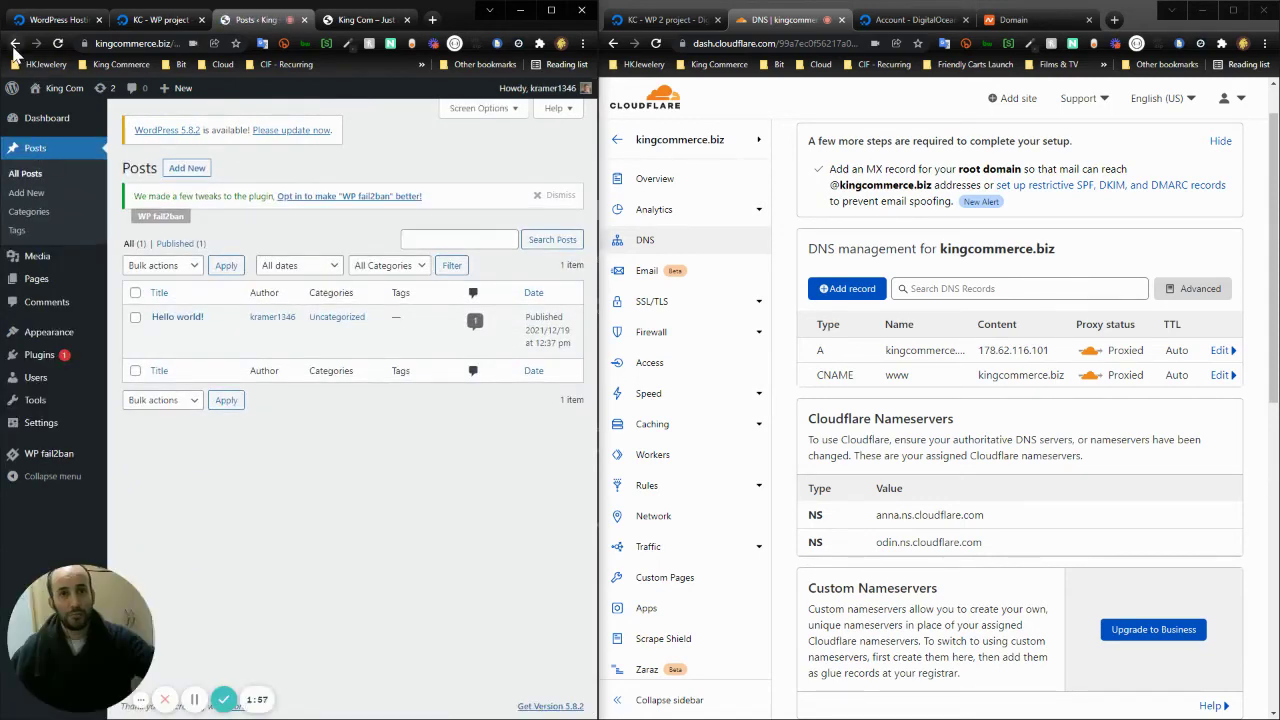
{"action": "middle_click", "coordinate": [15, 43]}
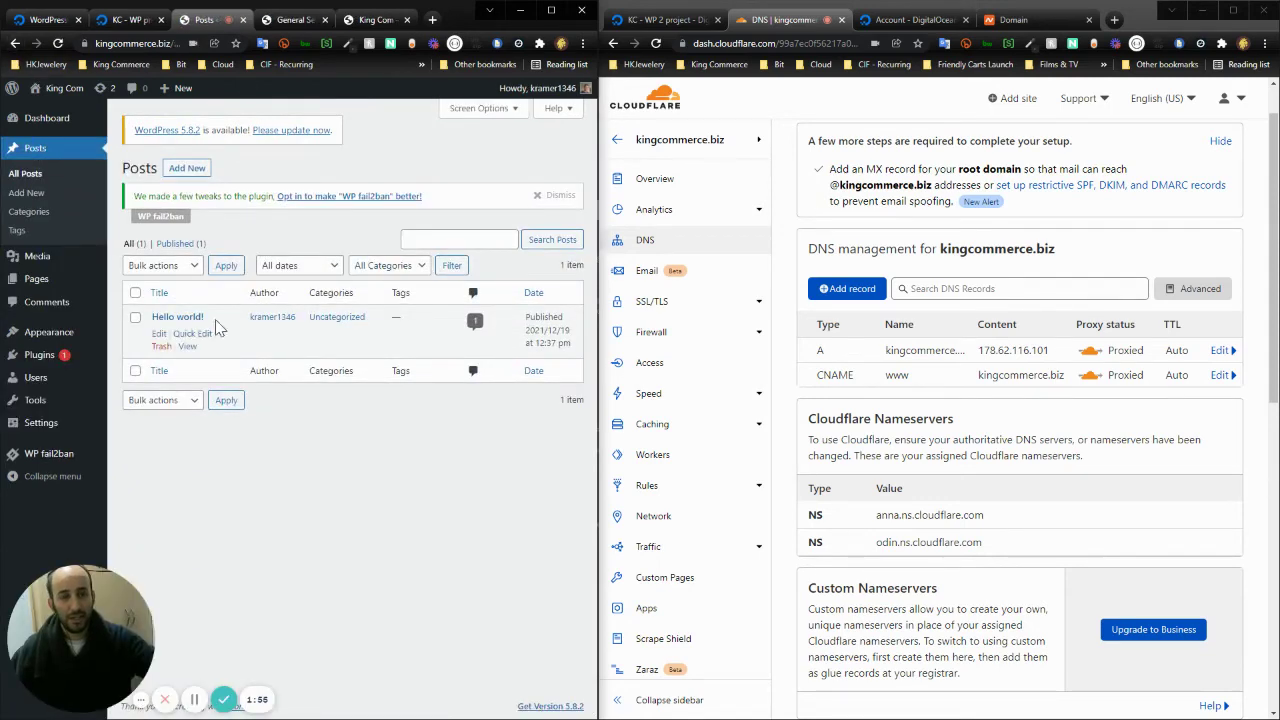
{"action": "left_click", "coordinate": [159, 334]}
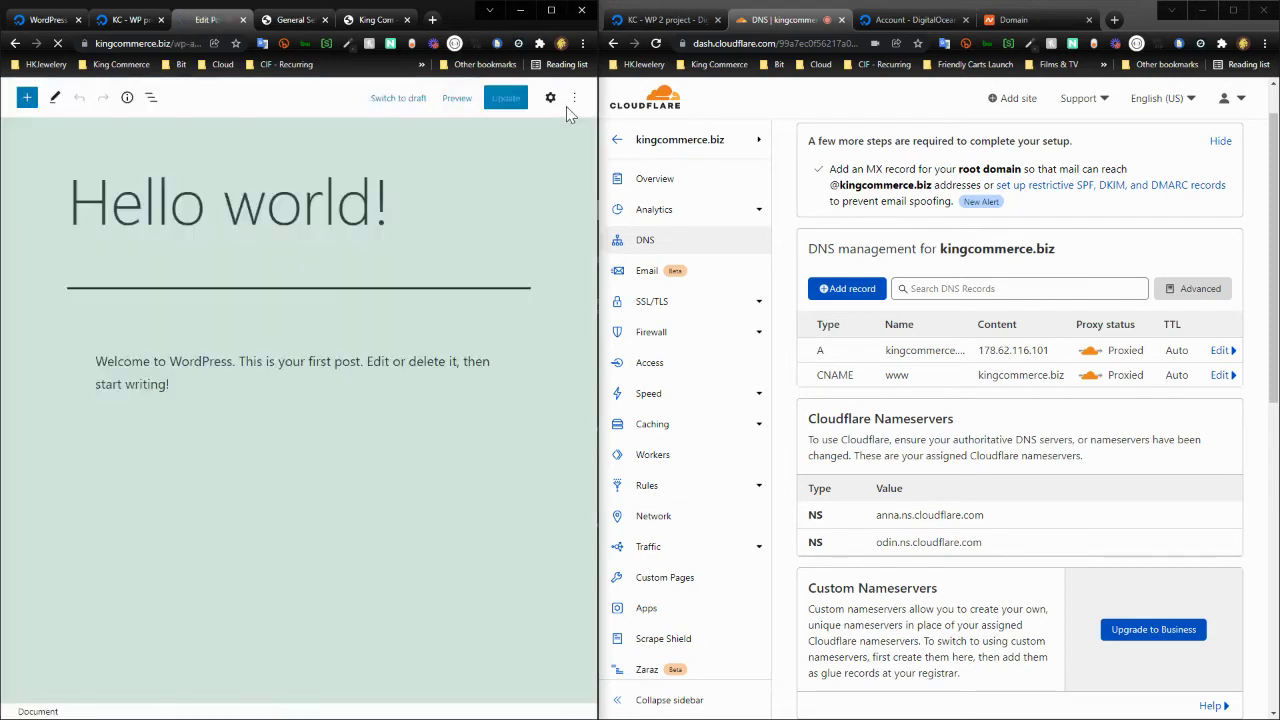
{"action": "left_click", "coordinate": [582, 43]}
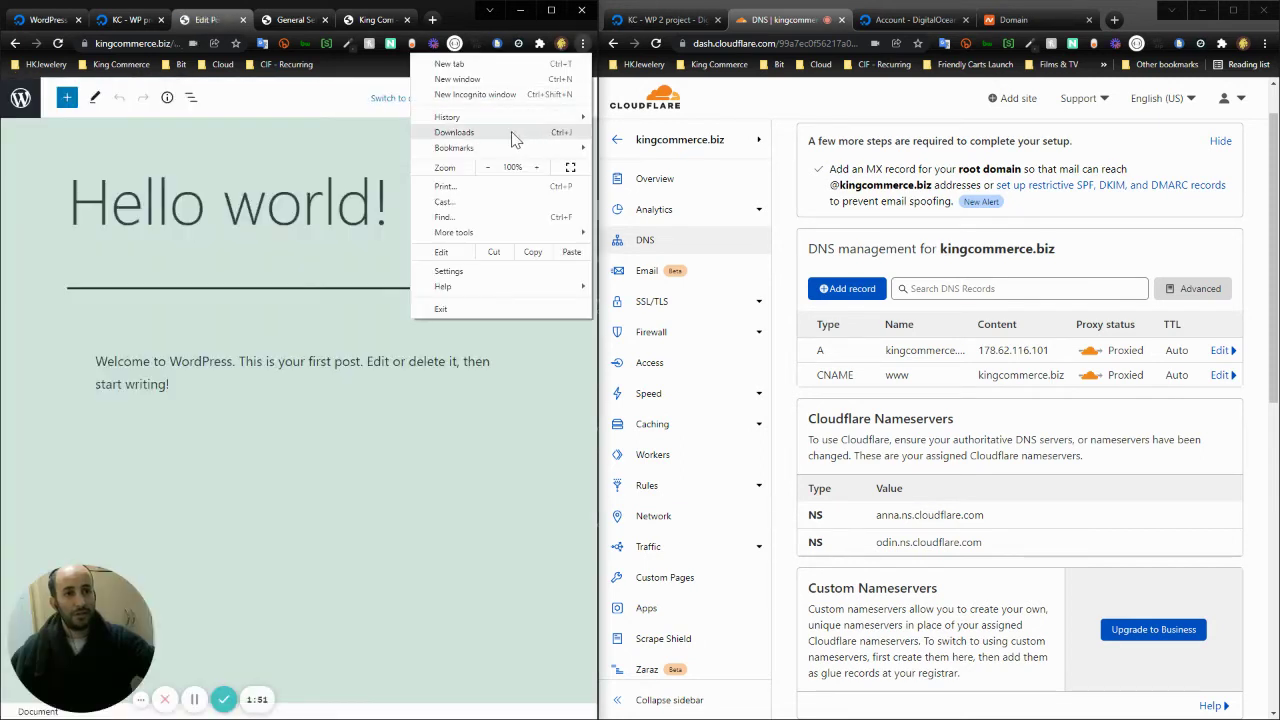
{"action": "mouse_move", "coordinate": [480, 246]}
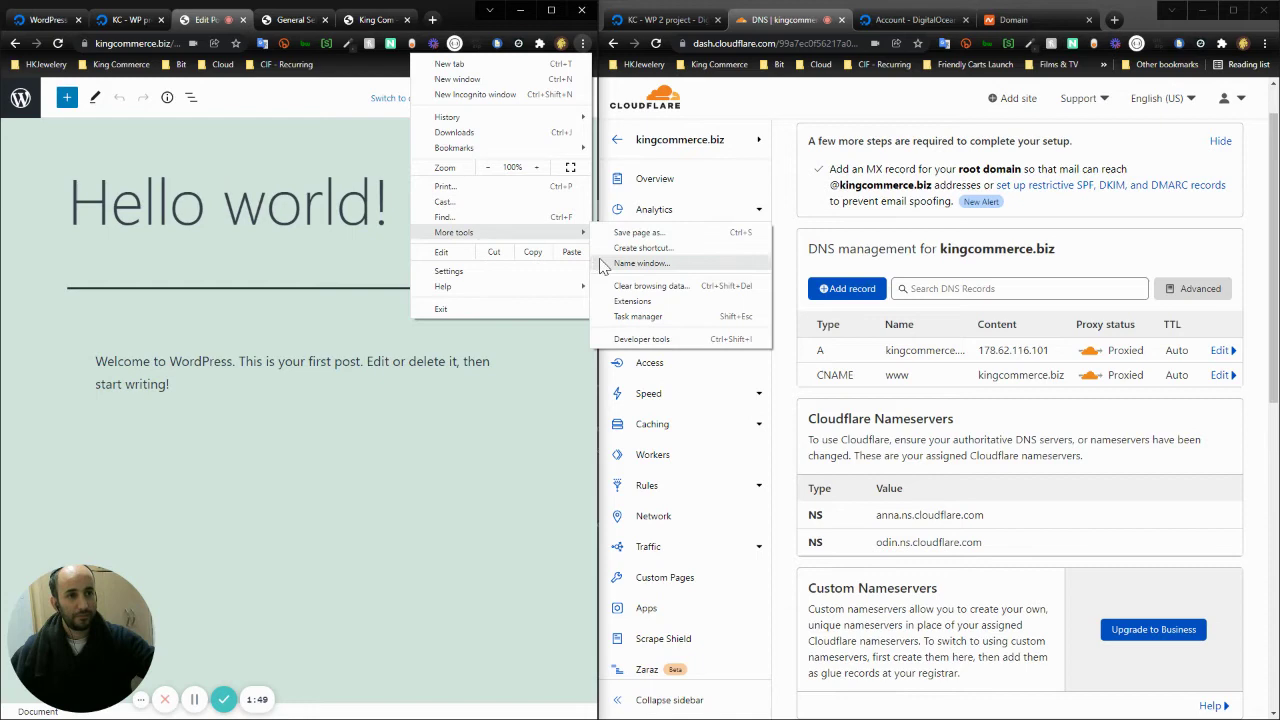
Open Chrome Developer tools beside the post editor and widen the editor area
{"action": "left_click", "coordinate": [620, 338]}
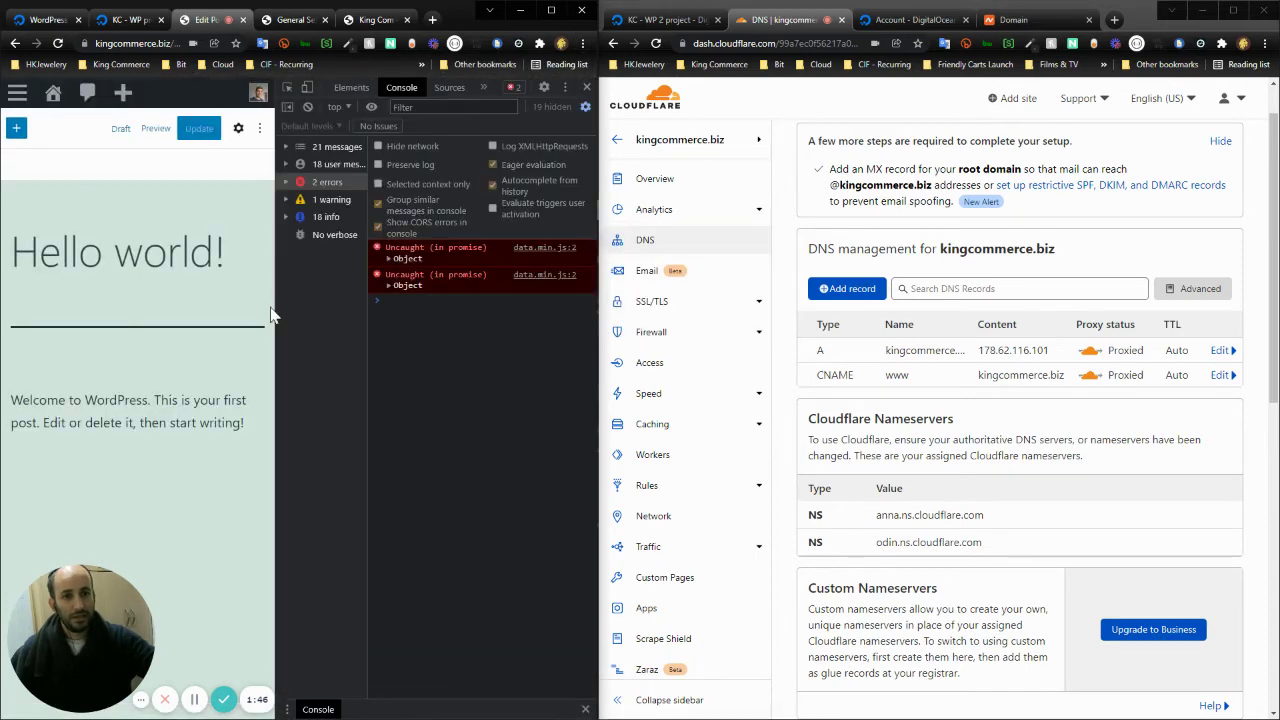
{"action": "left_click_drag", "start_coordinate": [288, 314], "coordinate": [316, 330]}
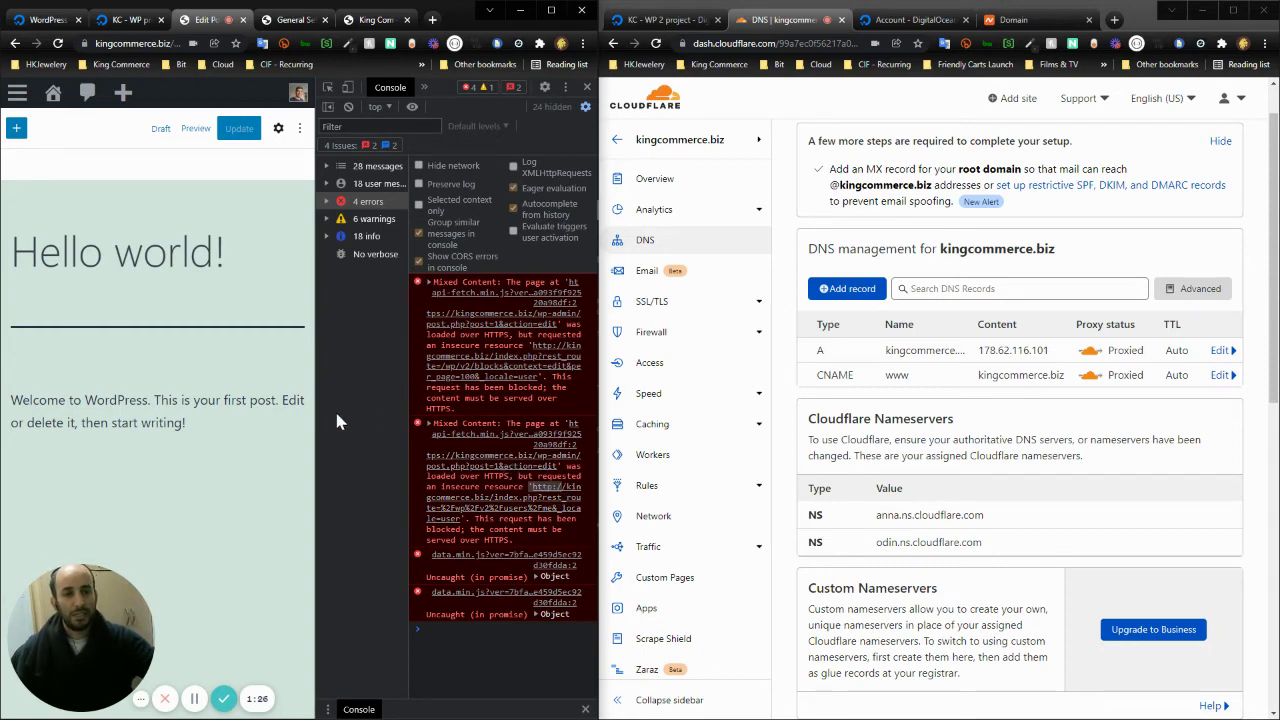
{"action": "left_click_drag", "start_coordinate": [316, 411], "coordinate": [352, 411]}
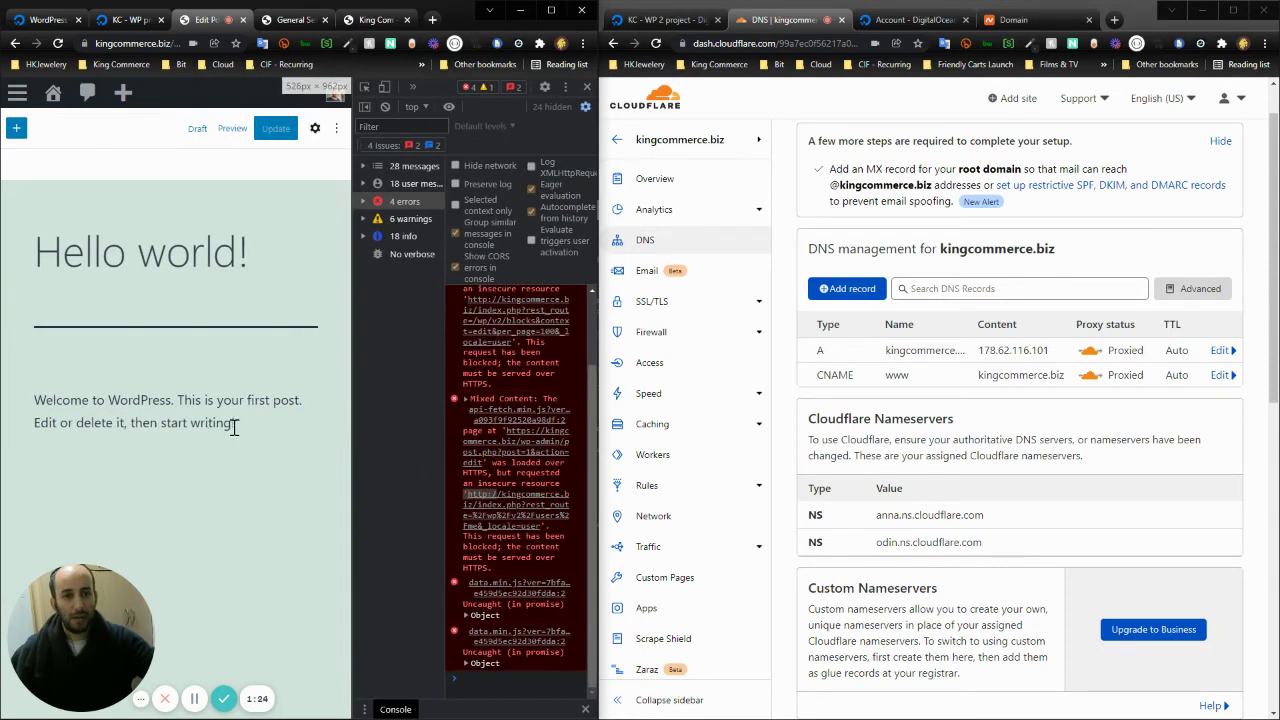
Replace the paragraph with 'Update this' and update, which fails with Mixed Content console errors
{"action": "left_click_drag", "start_coordinate": [233, 426], "coordinate": [27, 400]}
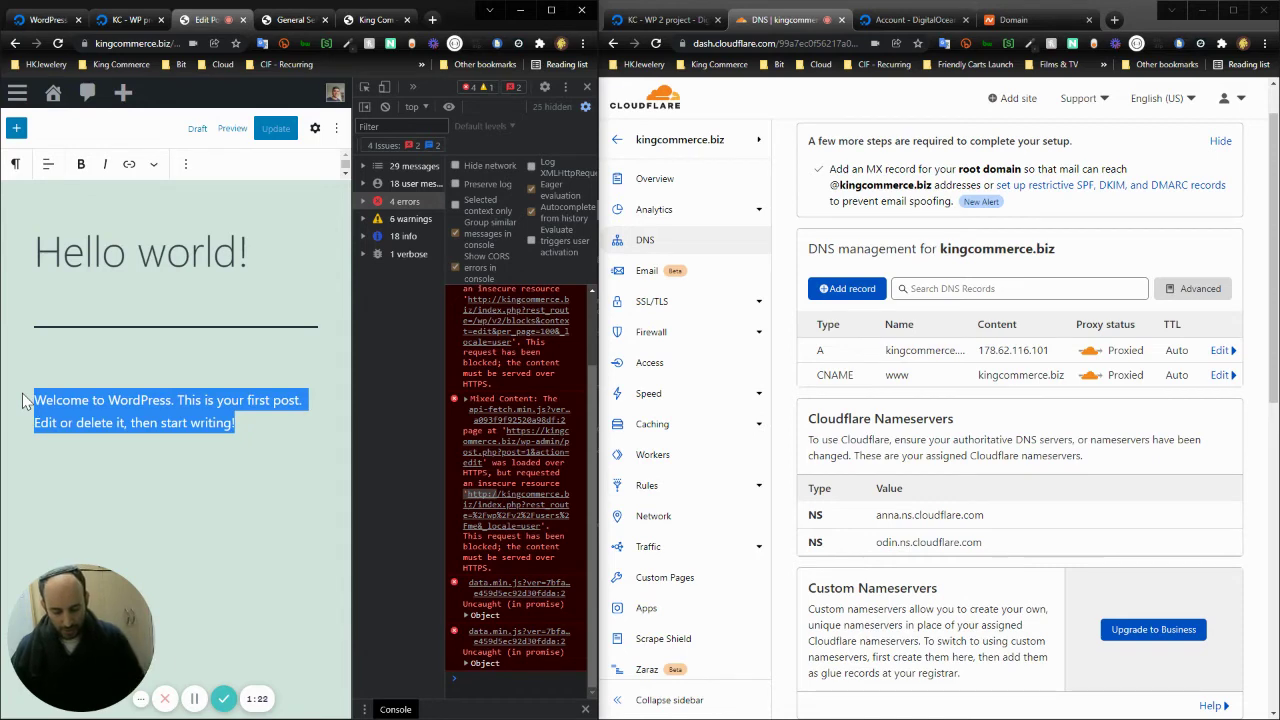
{"action": "type", "text": "Update this"}
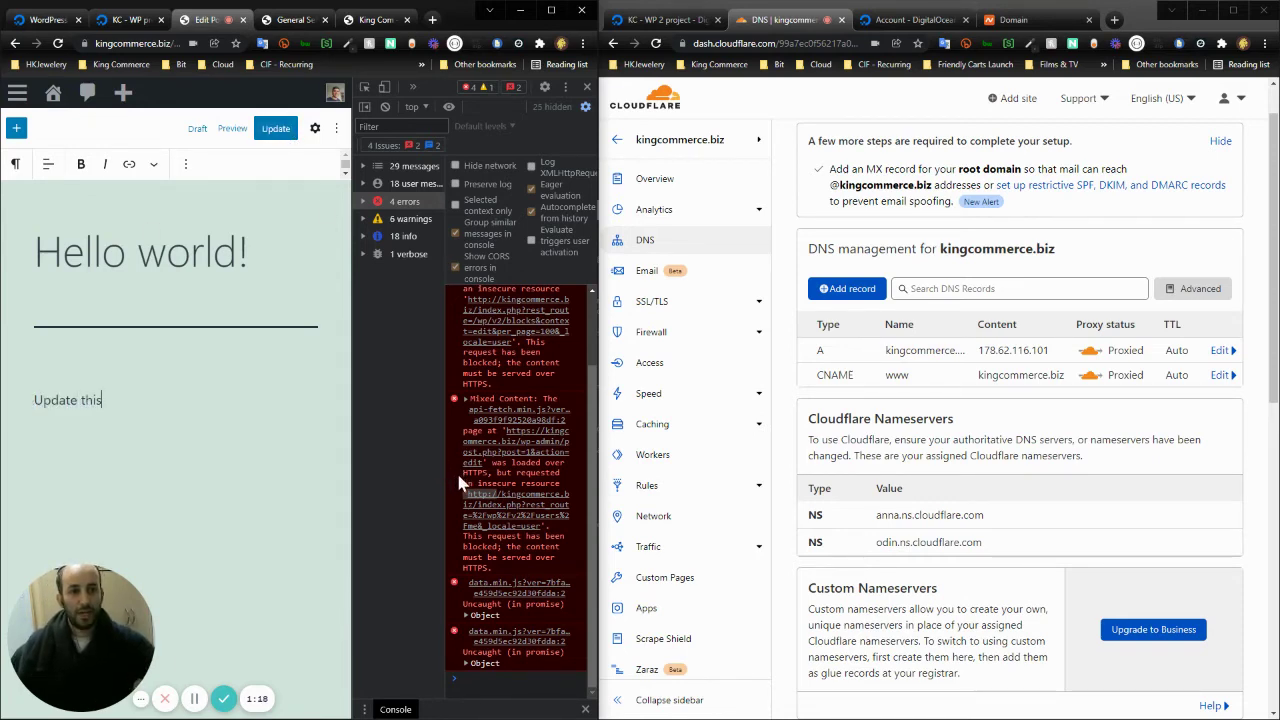
{"action": "left_click", "coordinate": [277, 129]}
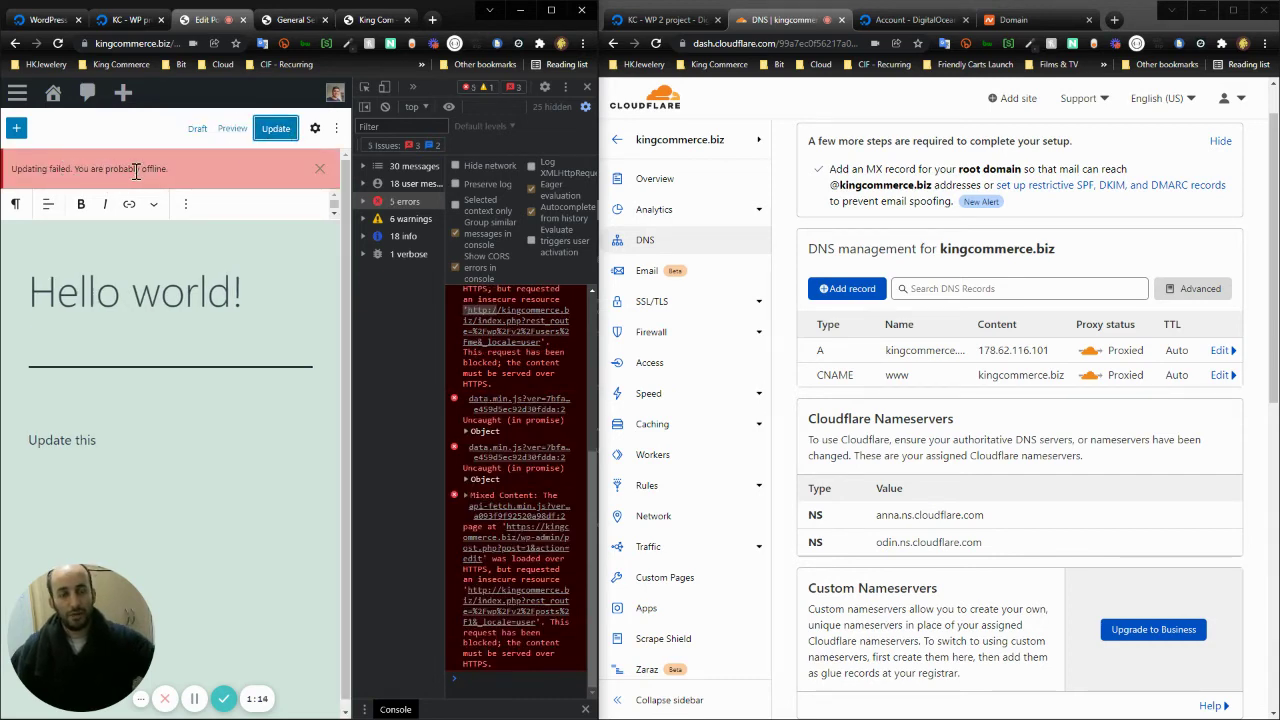
{"action": "left_click", "coordinate": [272, 132]}
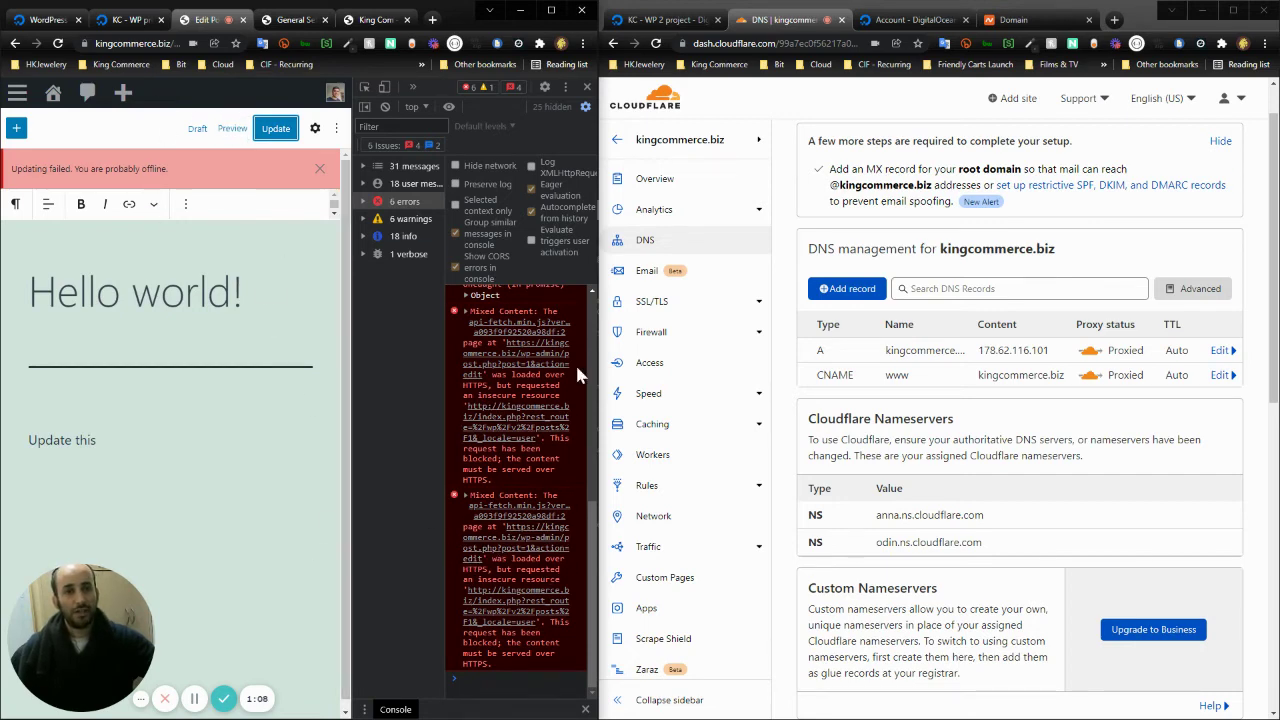
{"action": "left_click", "coordinate": [294, 22]}
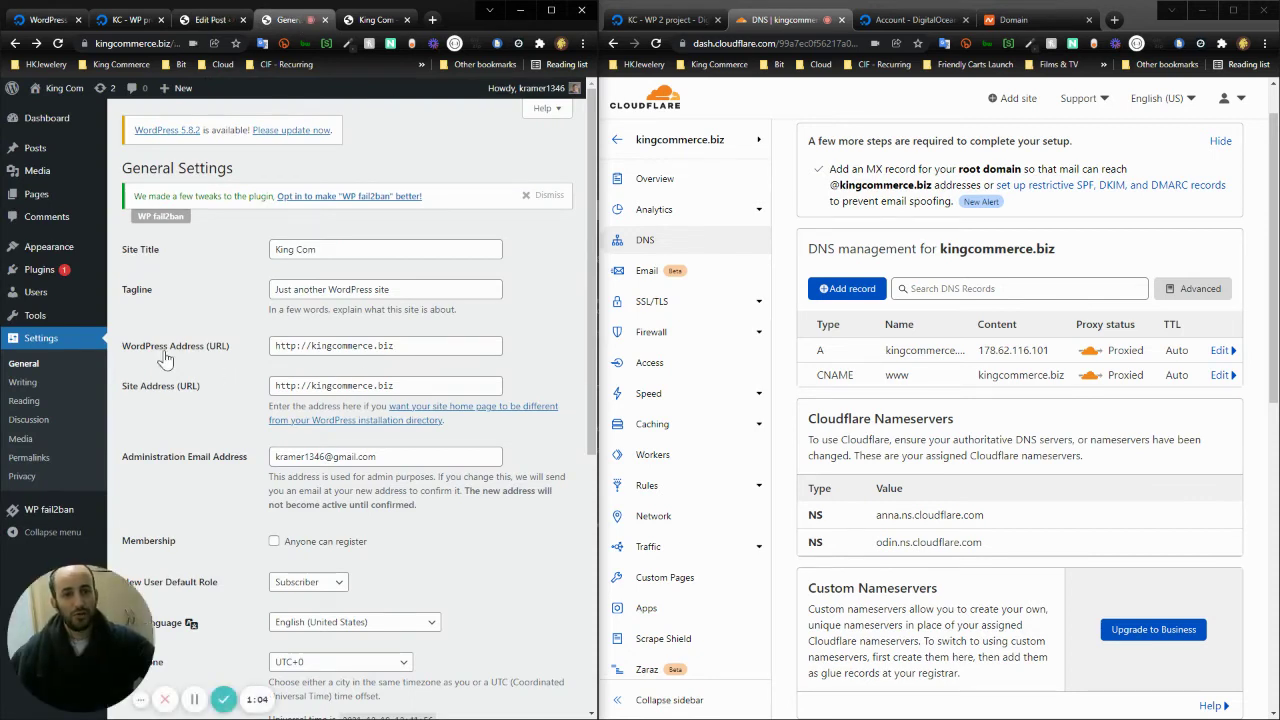
{"action": "left_click_drag", "start_coordinate": [114, 342], "coordinate": [252, 343]}
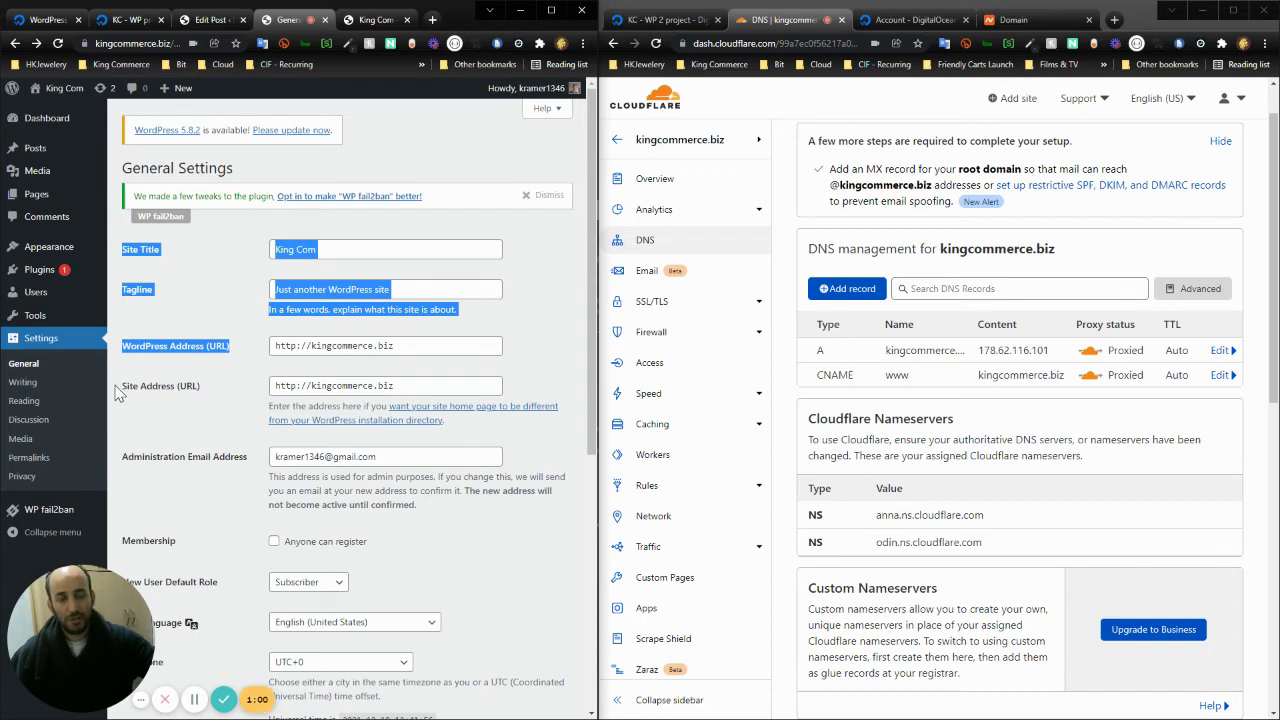
{"action": "left_click_drag", "start_coordinate": [118, 393], "coordinate": [193, 388]}
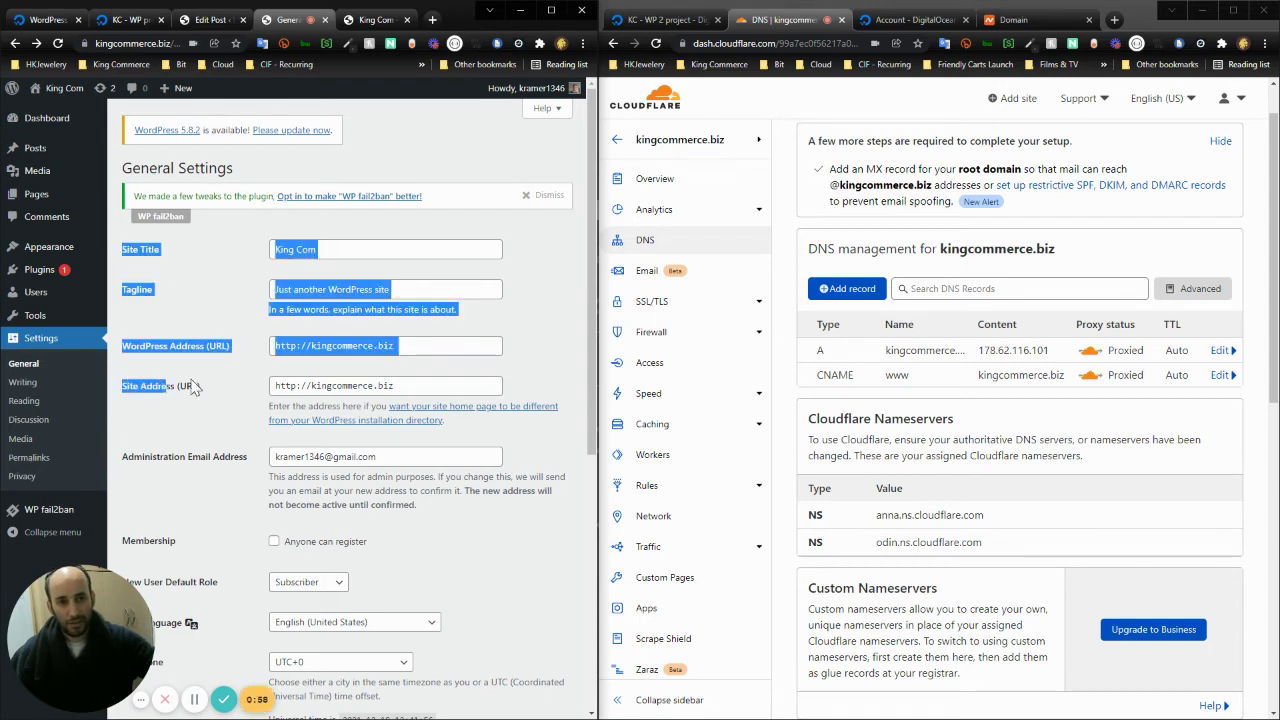
{"action": "left_click", "coordinate": [301, 388]}
{"action": "type", "text": "s"}
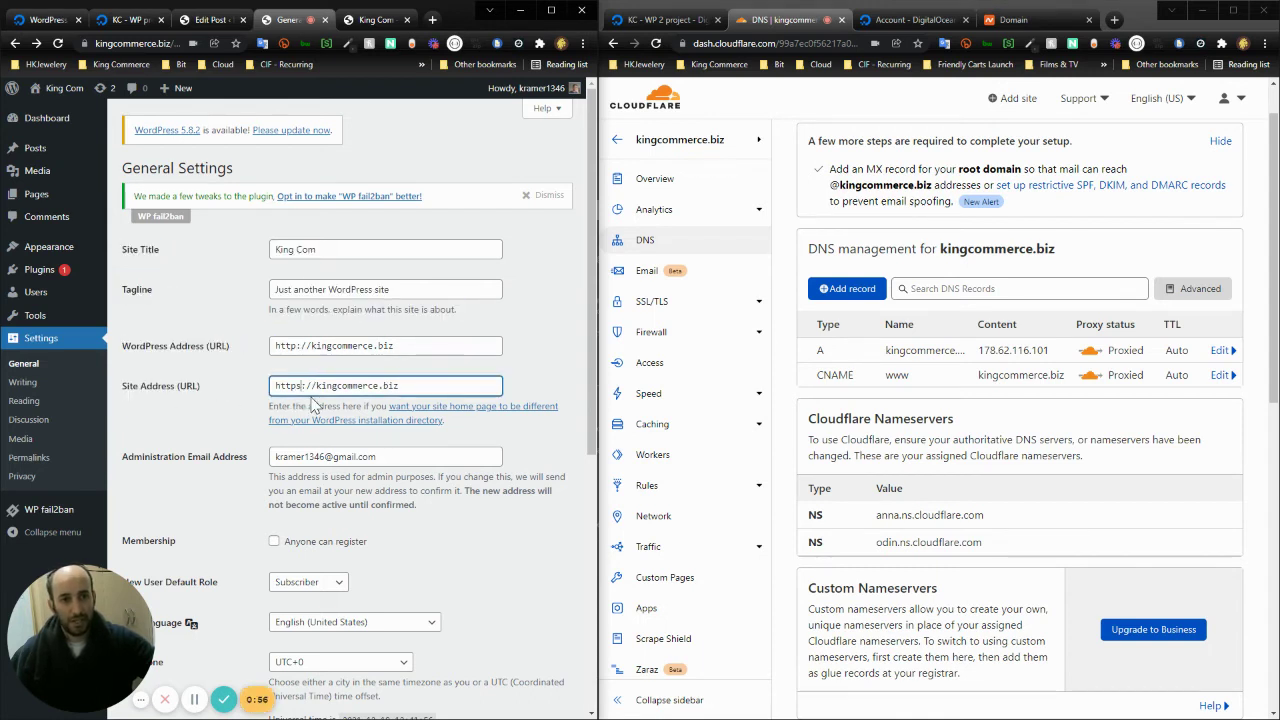
{"action": "scroll", "coordinate": [173, 428], "scroll_direction": "down", "scroll_amount": 4}
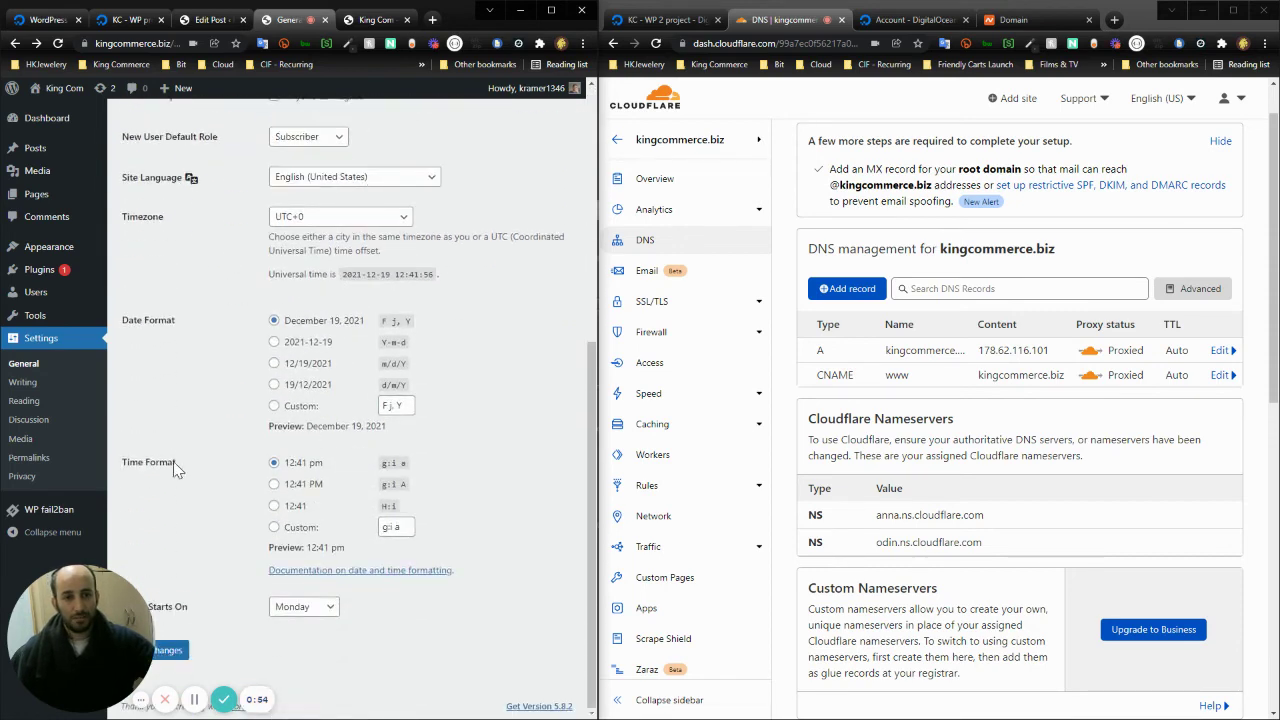
{"action": "left_click", "coordinate": [180, 651]}
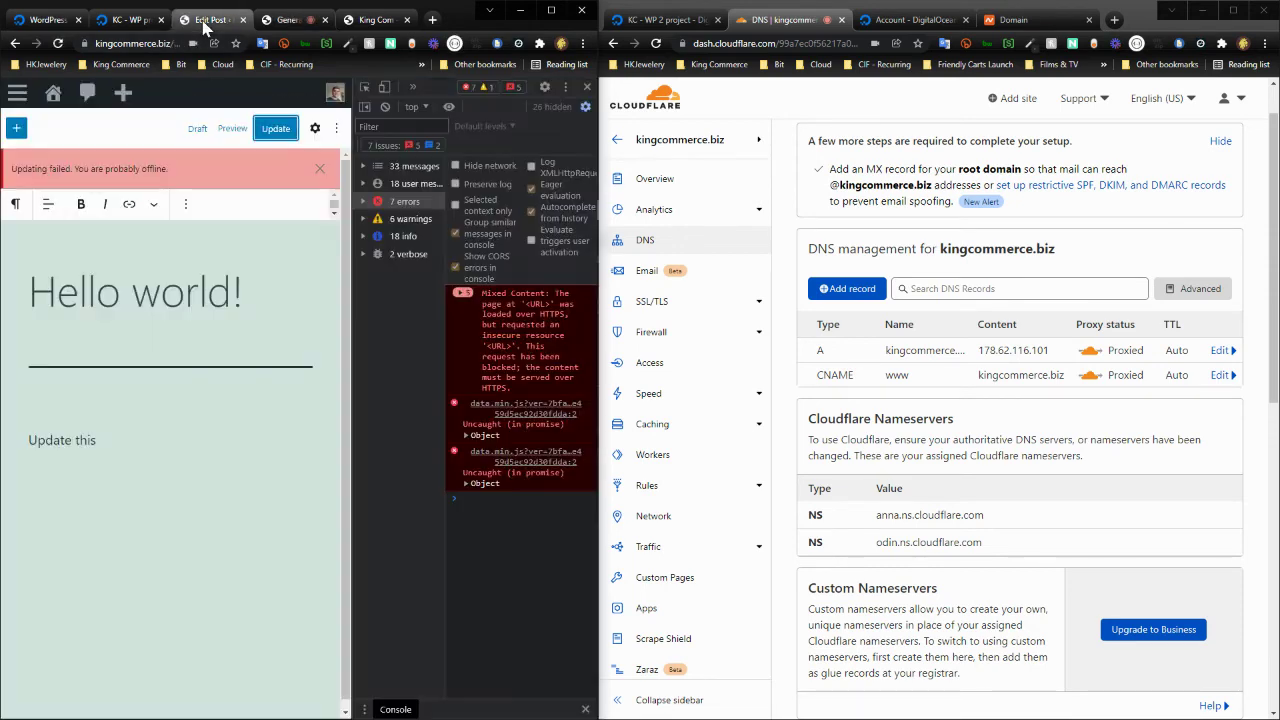
Reload the Hello world! post editor and confirm the reload
{"action": "left_click", "coordinate": [204, 22]}
{"action": "key", "text": "F5"}
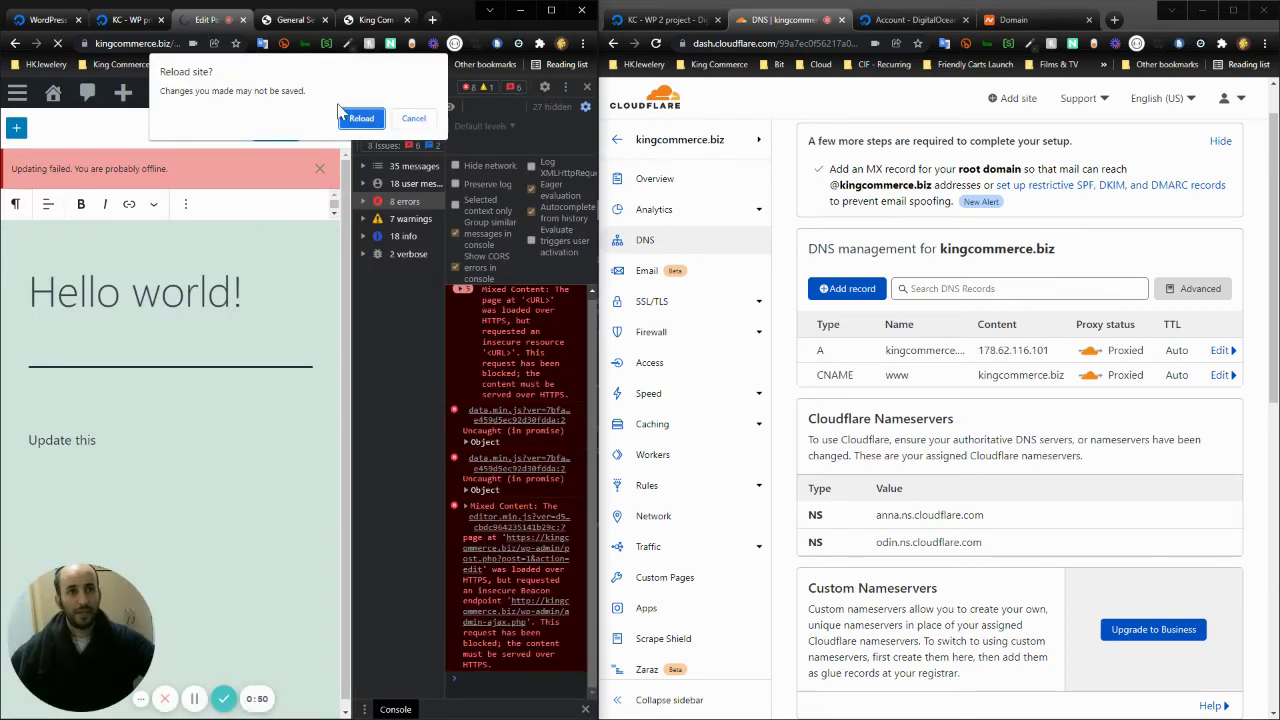
{"action": "left_click", "coordinate": [350, 119]}
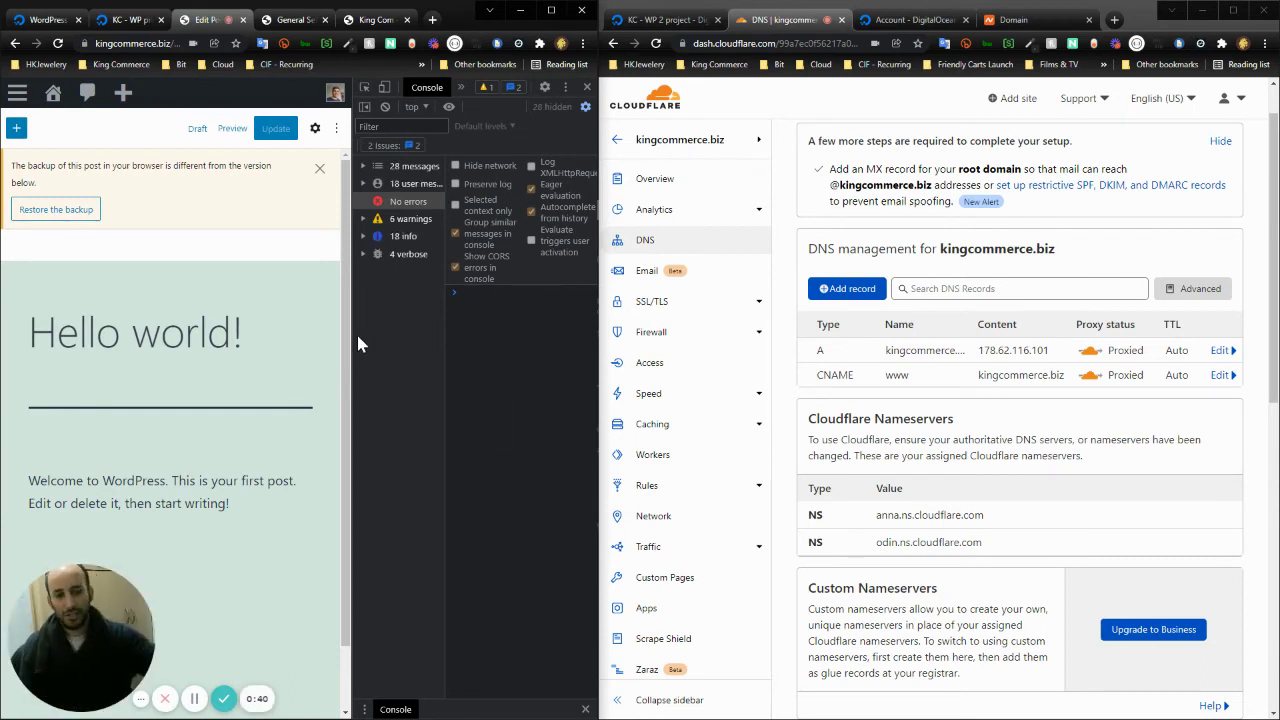
Replace the paragraph text with 'Update this' and update the post, this time successfully
{"action": "left_click", "coordinate": [244, 505]}
{"action": "key", "text": "ctrl+a"}
{"action": "key", "text": "ctrl+a"}
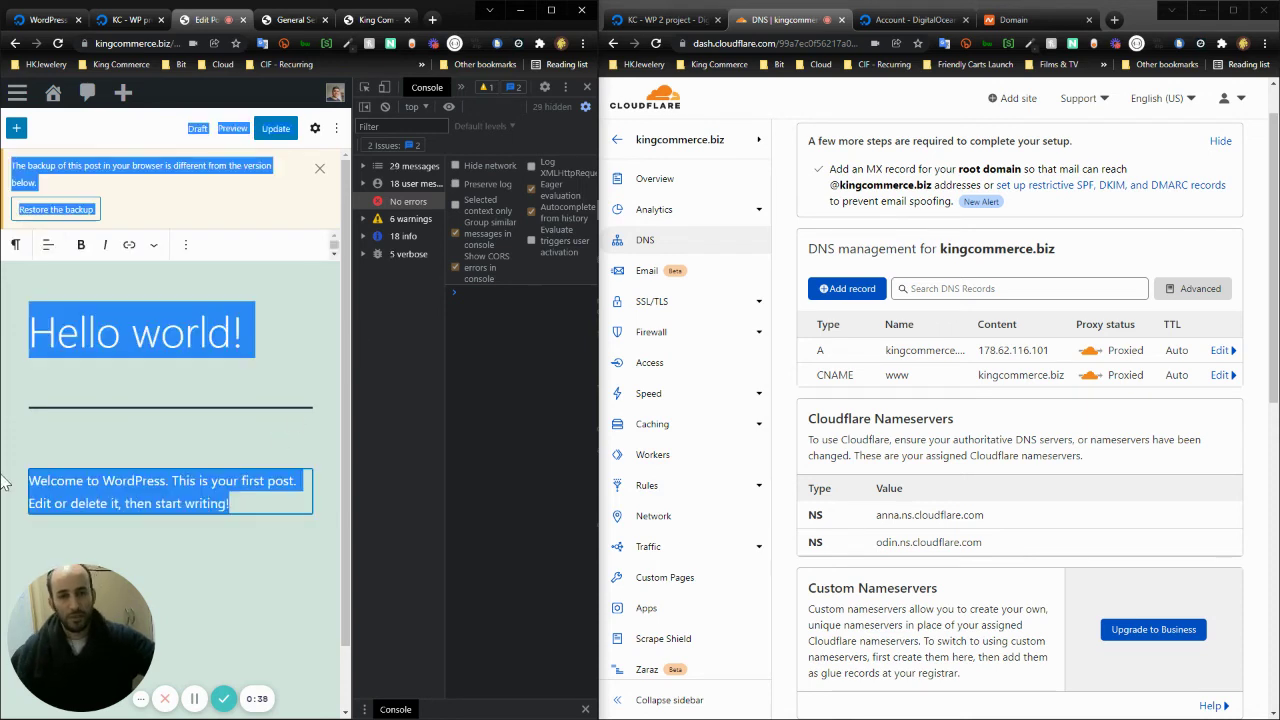
{"action": "left_click", "coordinate": [5, 470]}
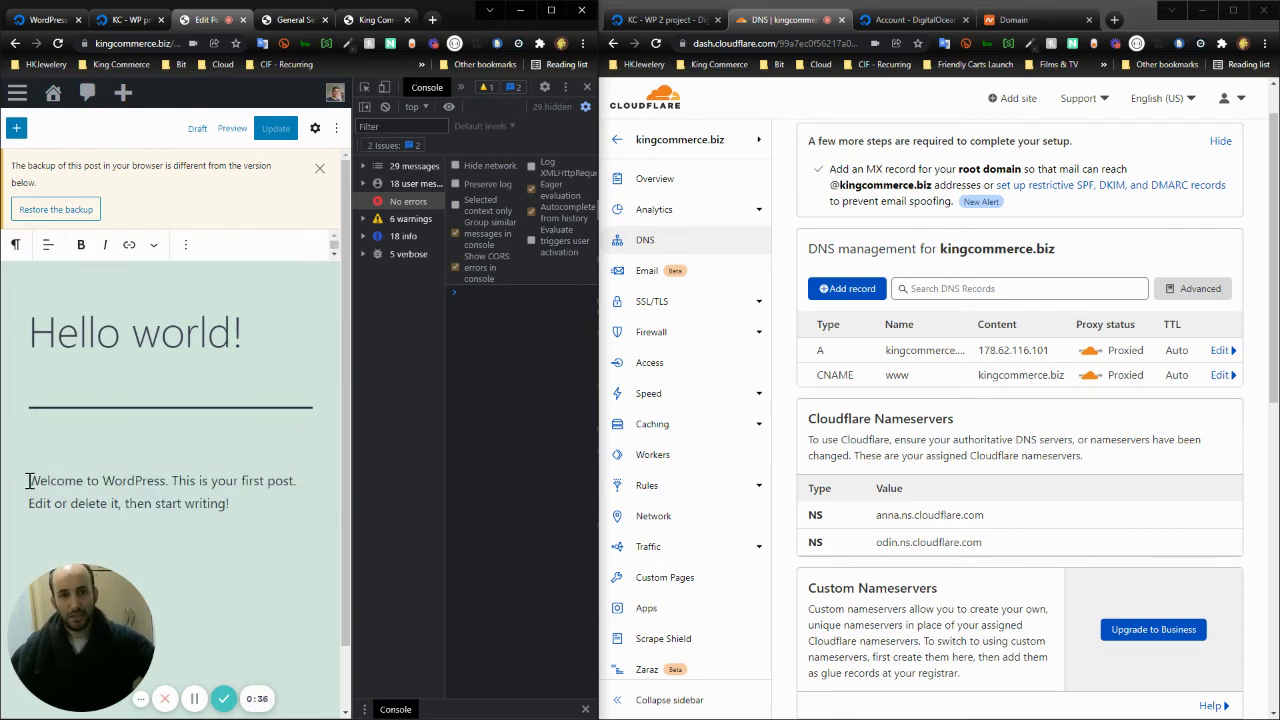
{"action": "left_click_drag", "start_coordinate": [29, 481], "coordinate": [267, 494]}
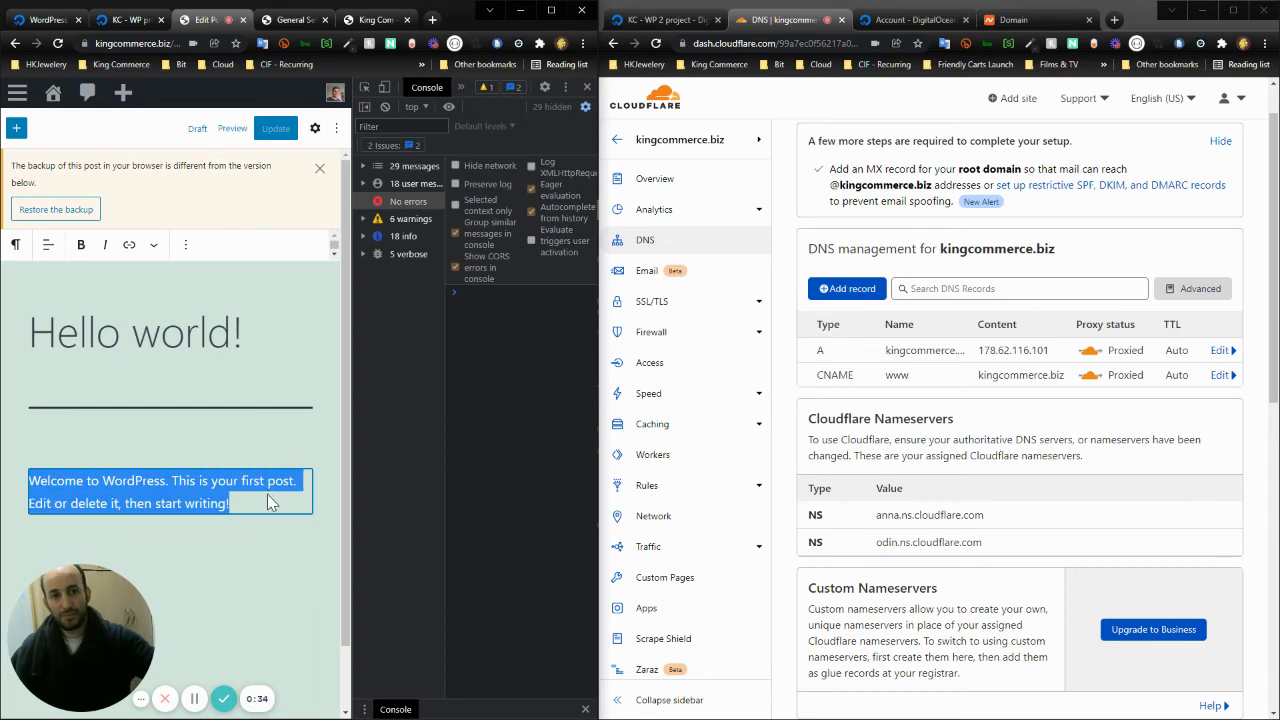
{"action": "left_click", "coordinate": [267, 494]}
{"action": "scroll", "coordinate": [268, 494], "scroll_direction": "down", "scroll_amount": 1}
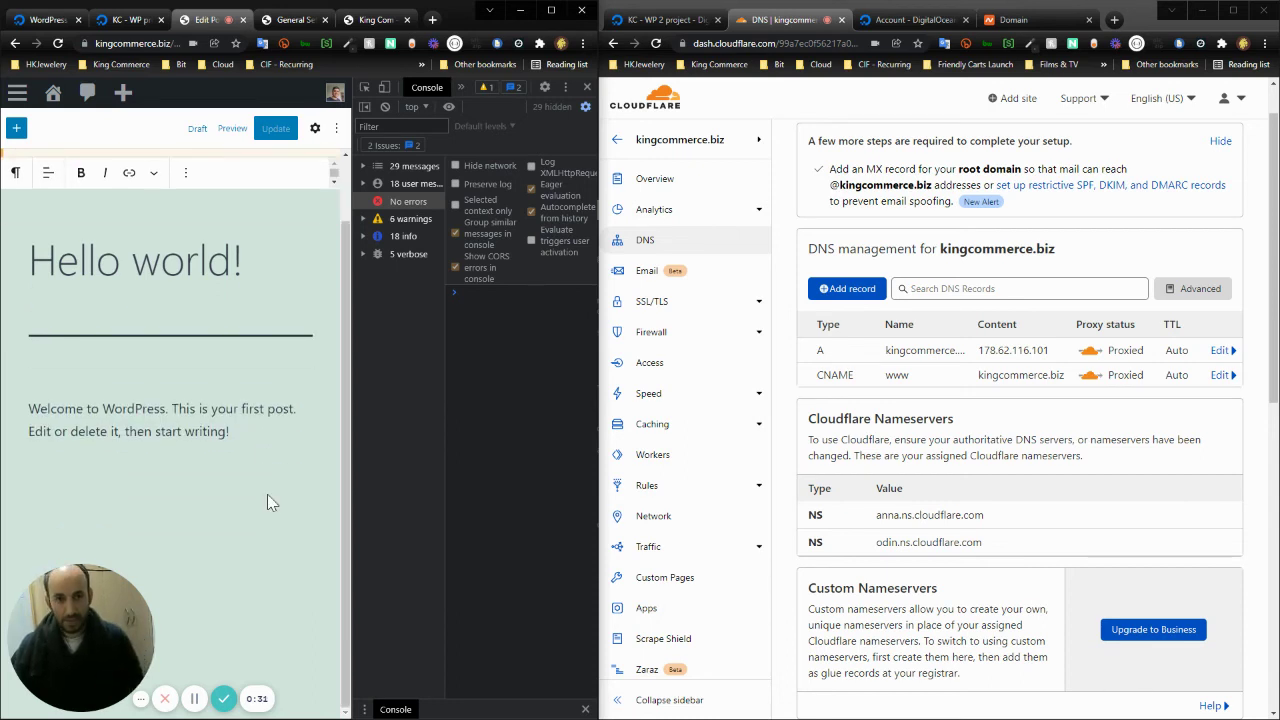
{"action": "left_click_drag", "start_coordinate": [229, 432], "coordinate": [31, 408]}
{"action": "type", "text": "Update this"}
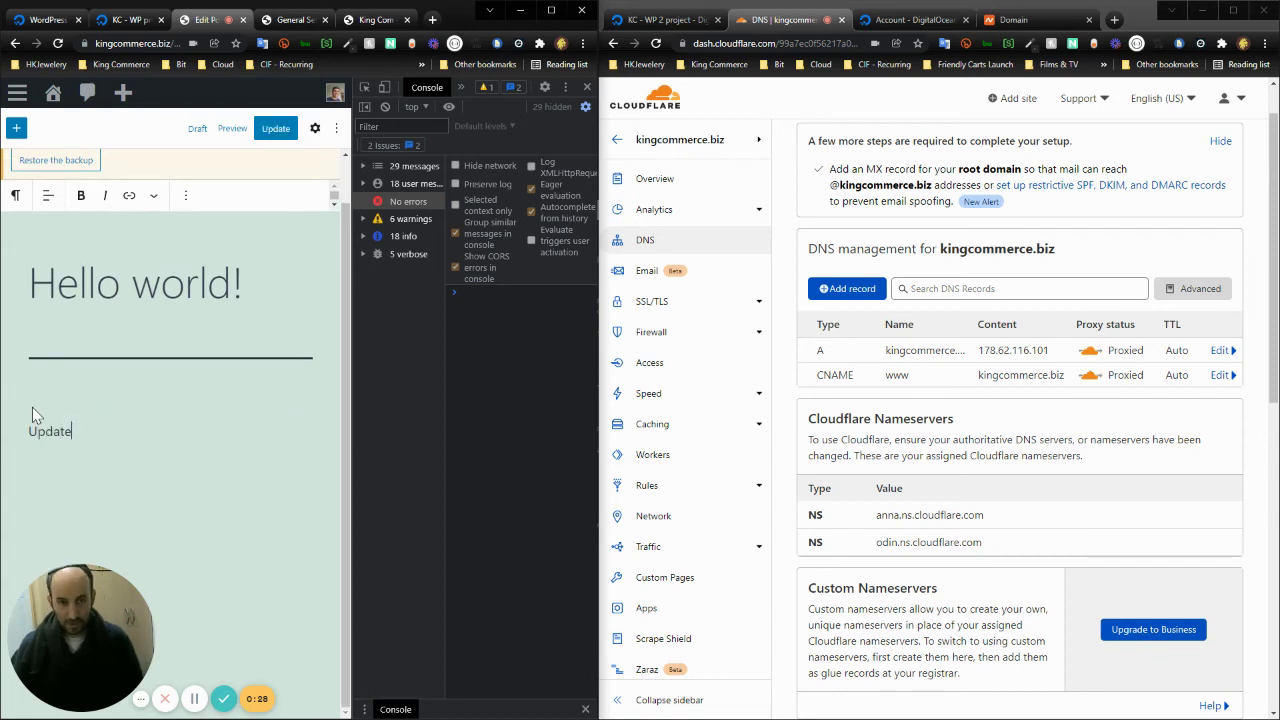
{"action": "left_click", "coordinate": [268, 131]}
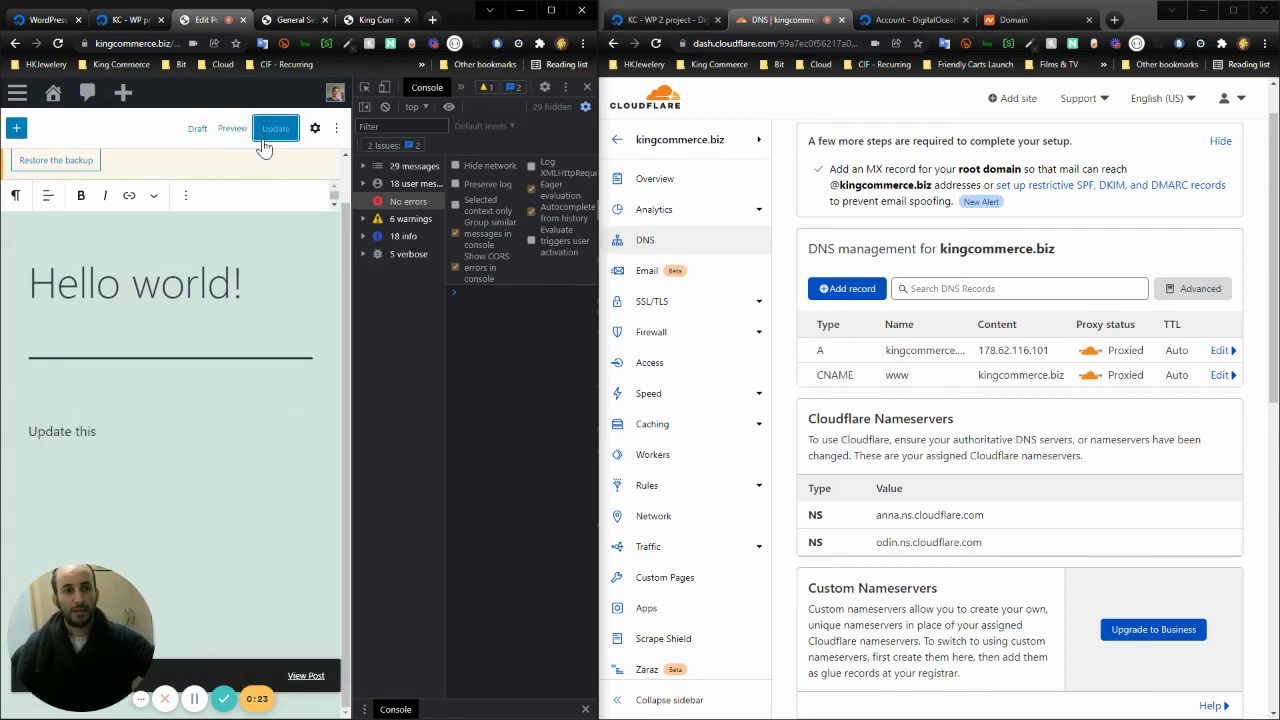
Refresh the live Hello world! post to confirm 'Update this', then check the Namecheap and Cloudflare tabs
{"action": "left_click", "coordinate": [372, 19]}
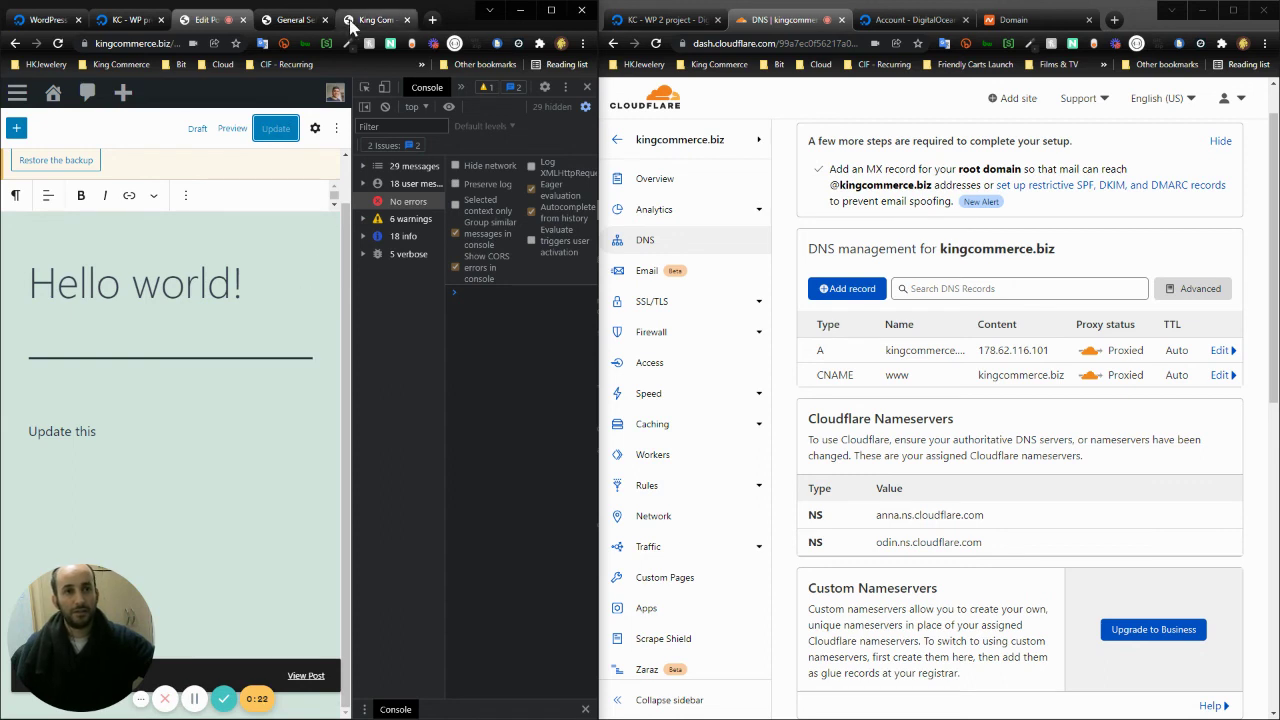
{"action": "key", "text": "F5"}
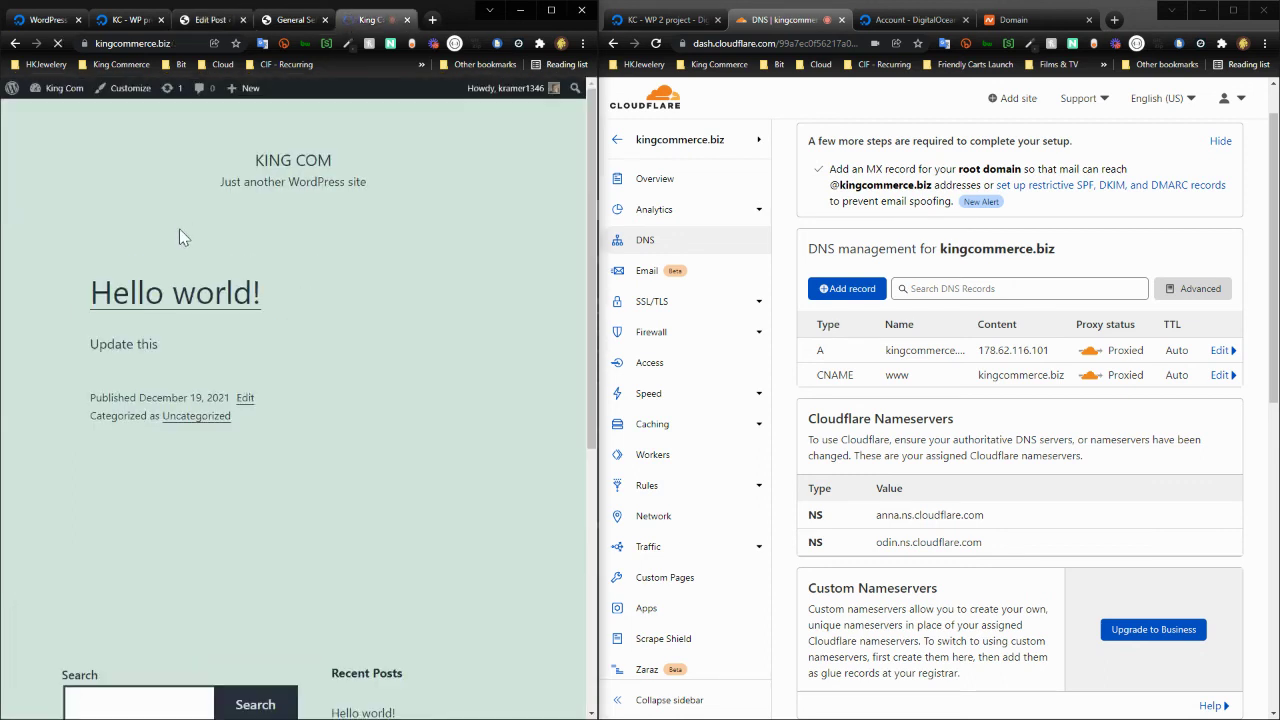
{"action": "left_click_drag", "start_coordinate": [141, 330], "coordinate": [91, 318]}
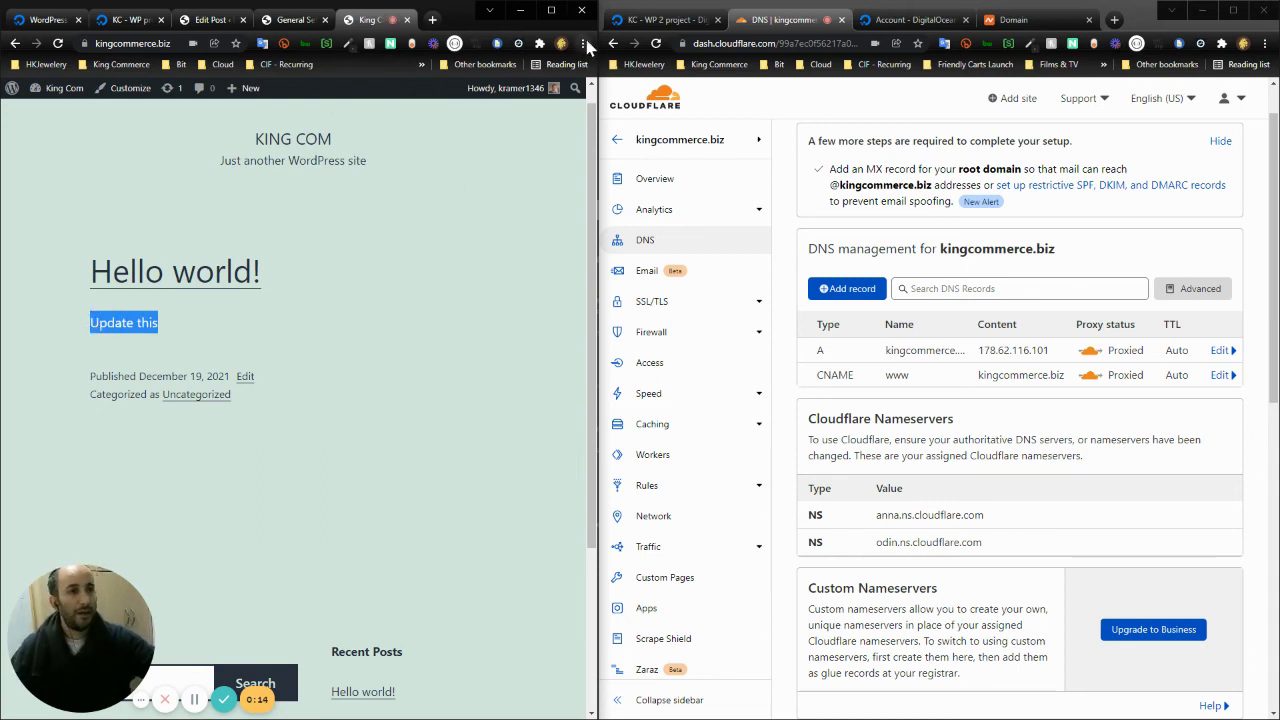
{"action": "left_click_drag", "start_coordinate": [1012, 19], "coordinate": [932, 24]}
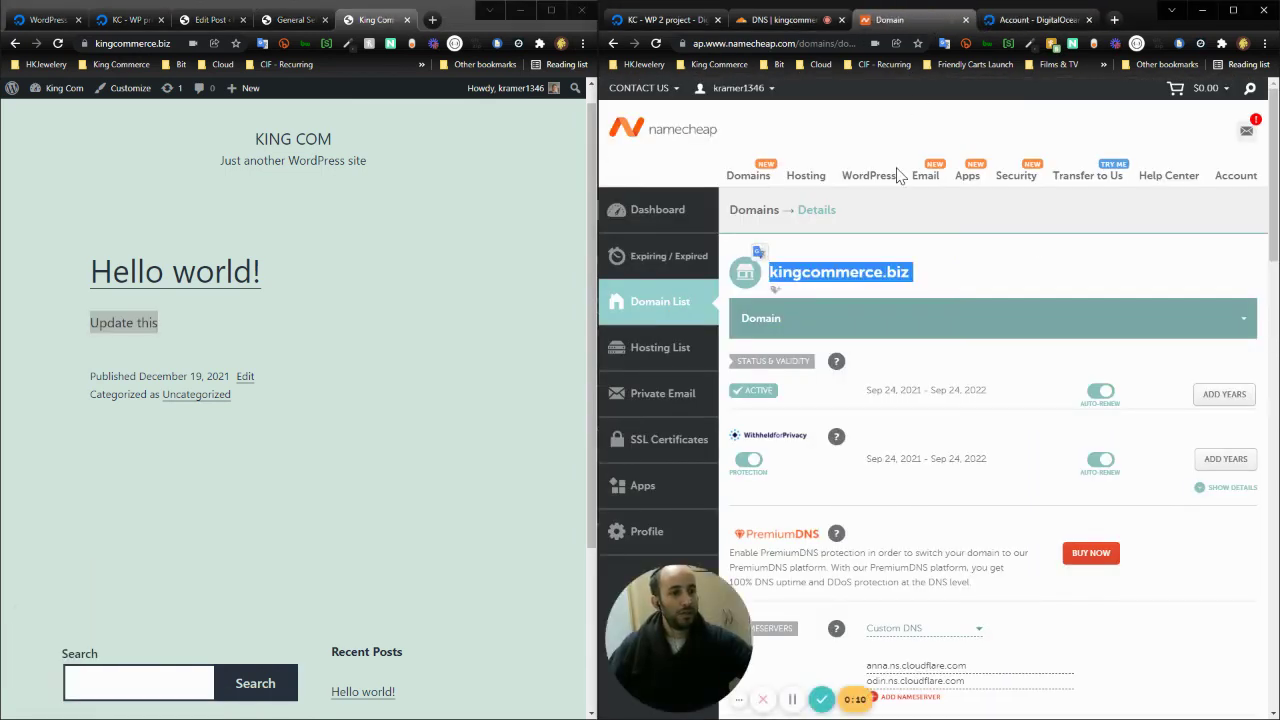
{"action": "left_click", "coordinate": [782, 20]}
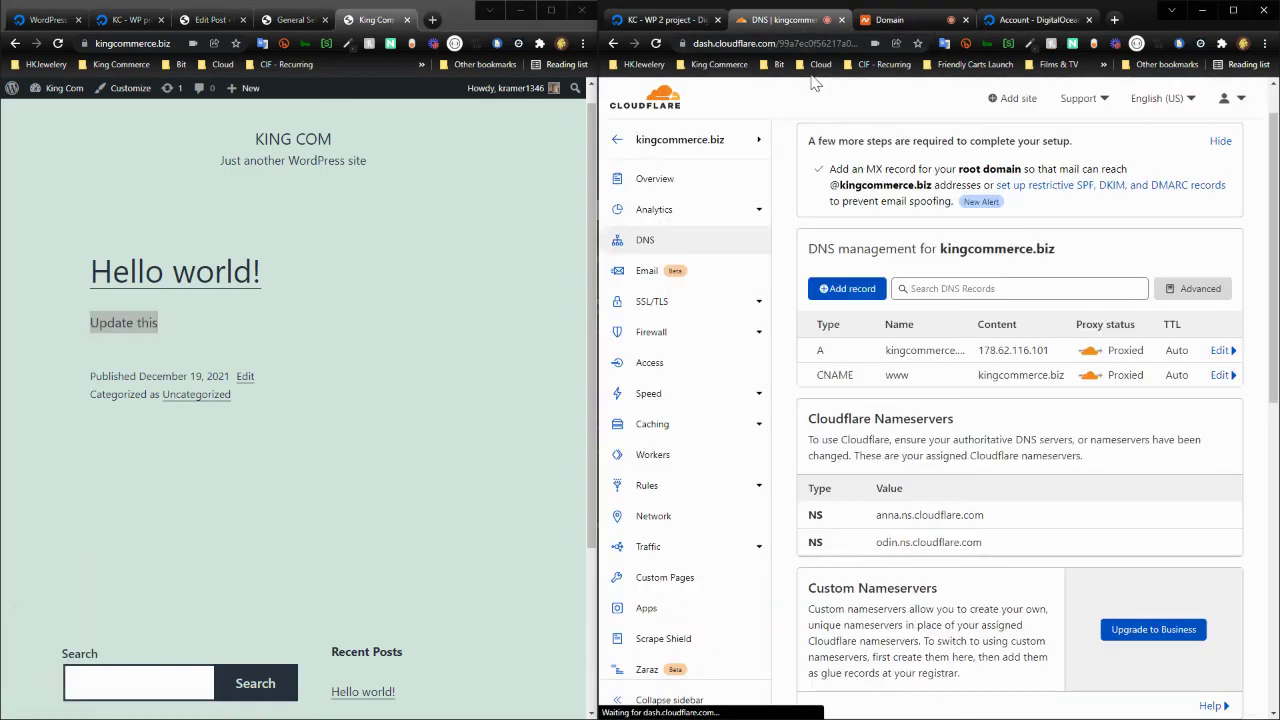